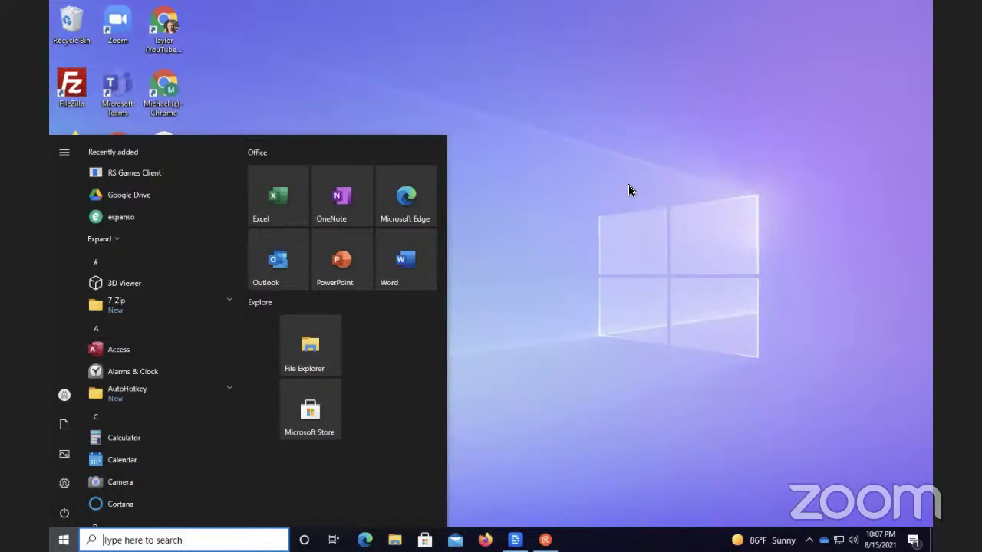
# Close the open Descript Demo project window and show the Windows desktop
pyautogui.press('Escape')
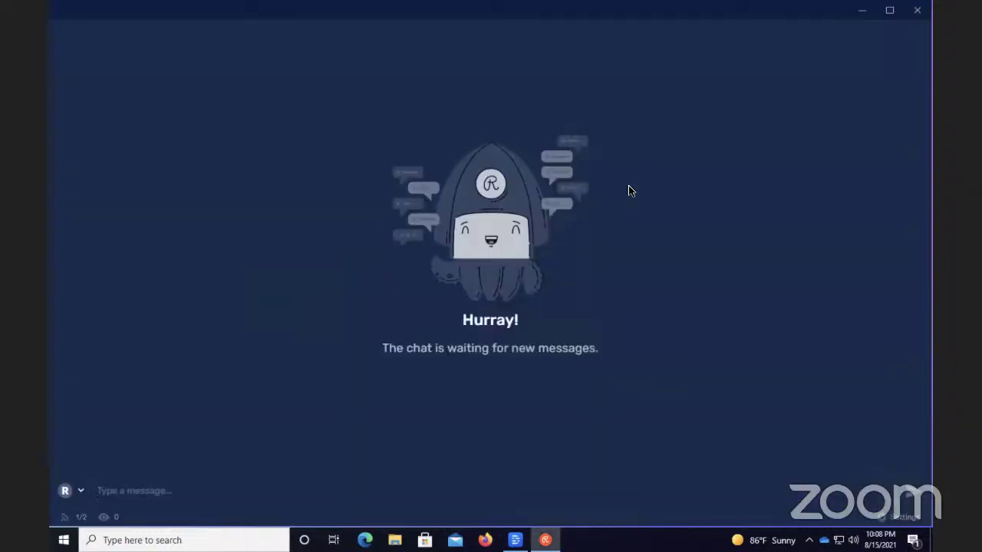
pyautogui.hotkey('alt', 'Tab')
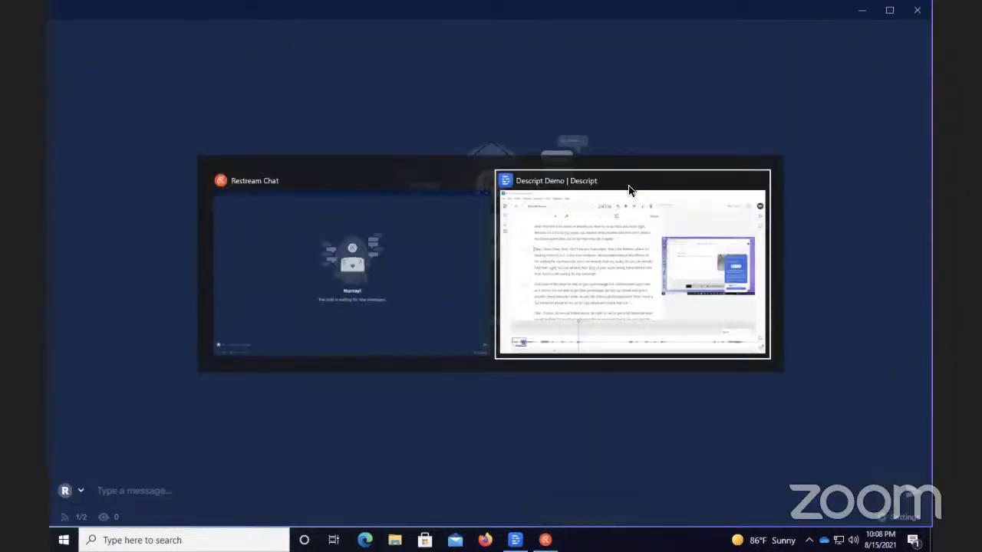
pyautogui.hotkey('alt', 'Tab')
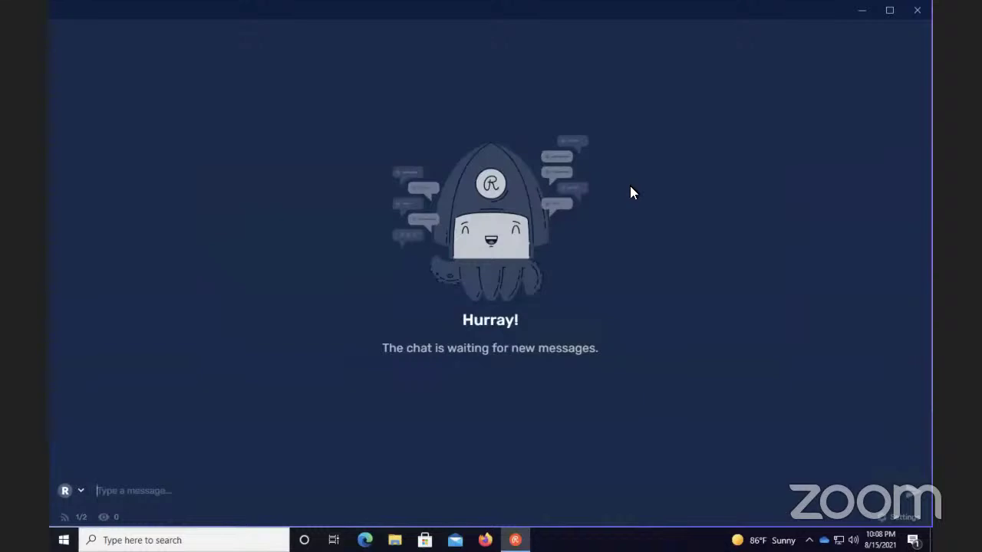
pyautogui.hotkey('alt', 'Tab')
pyautogui.press('super+d')
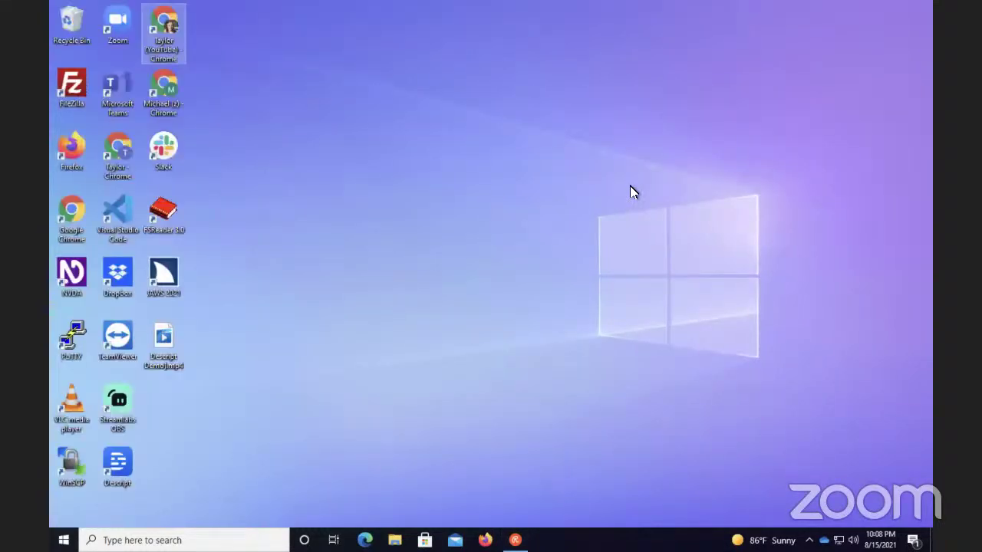
pyautogui.click(631, 192)
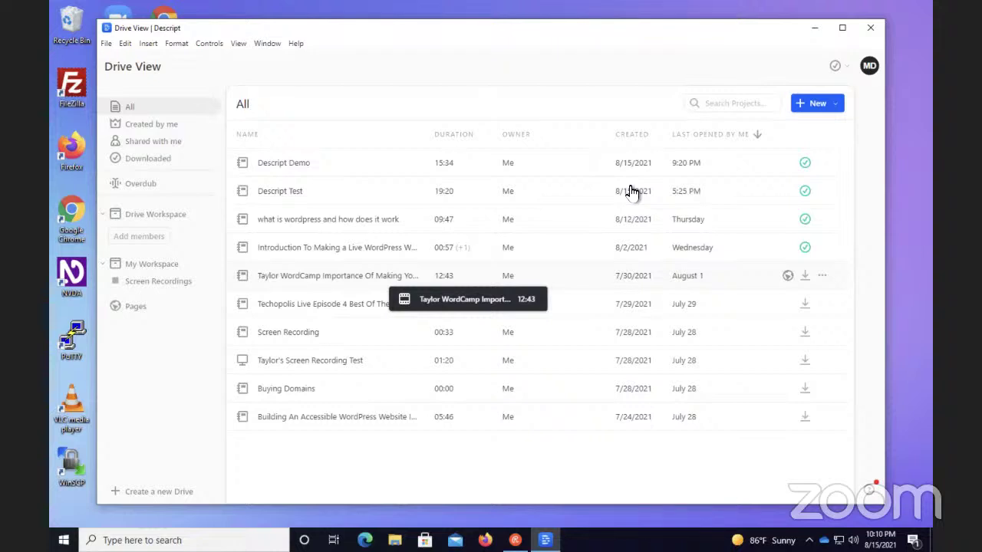
# Create a new project named "Descript Tear Down" in the personal drive
pyautogui.hotkey('ctrl', 'n')
pyautogui.write('Descript')
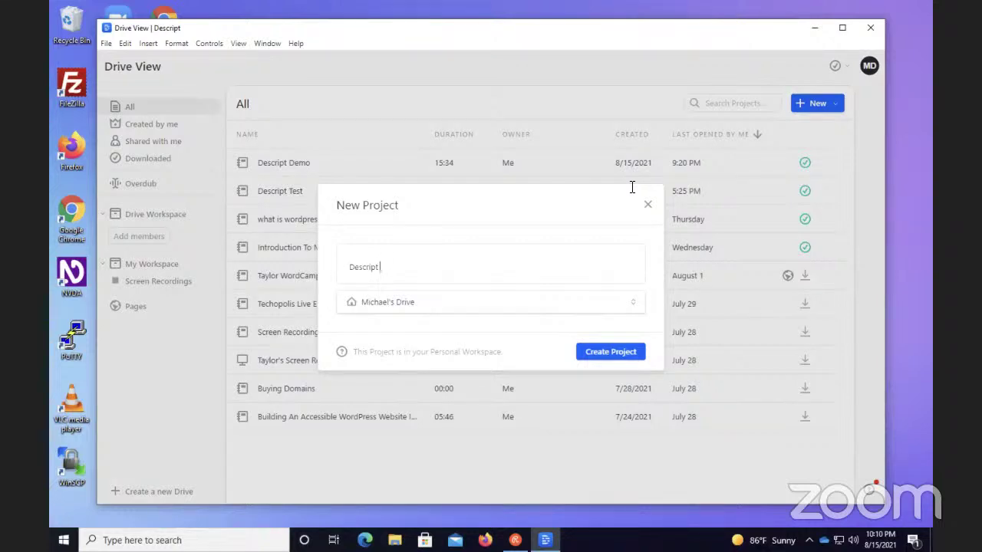
pyautogui.write(' Tear Down')
pyautogui.press('Home')
pyautogui.press('Return')
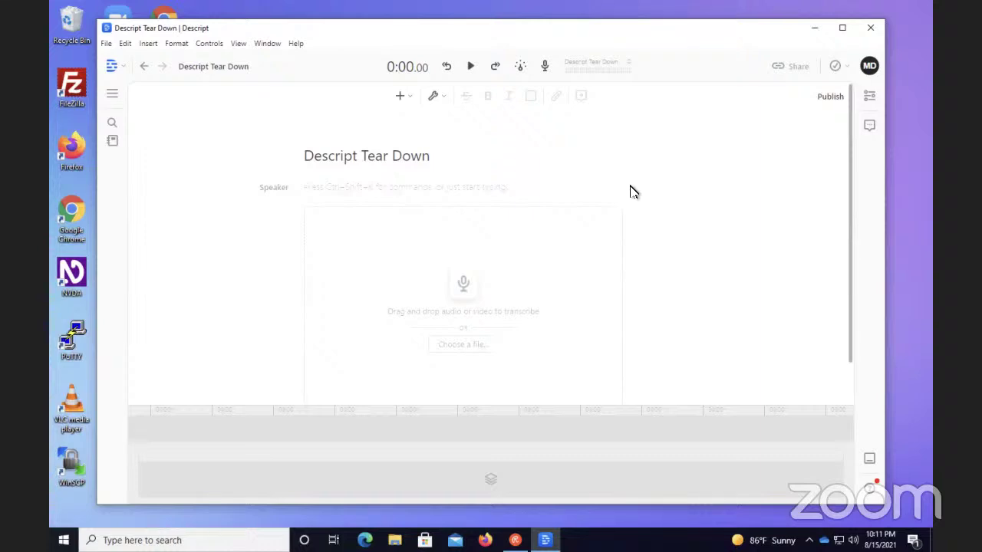
# Import the video "Descript Demo].mp4" from the Desktop into the project for transcription and dismiss the transcript notice
pyautogui.hotkey('ctrl', 'shift', 'i')
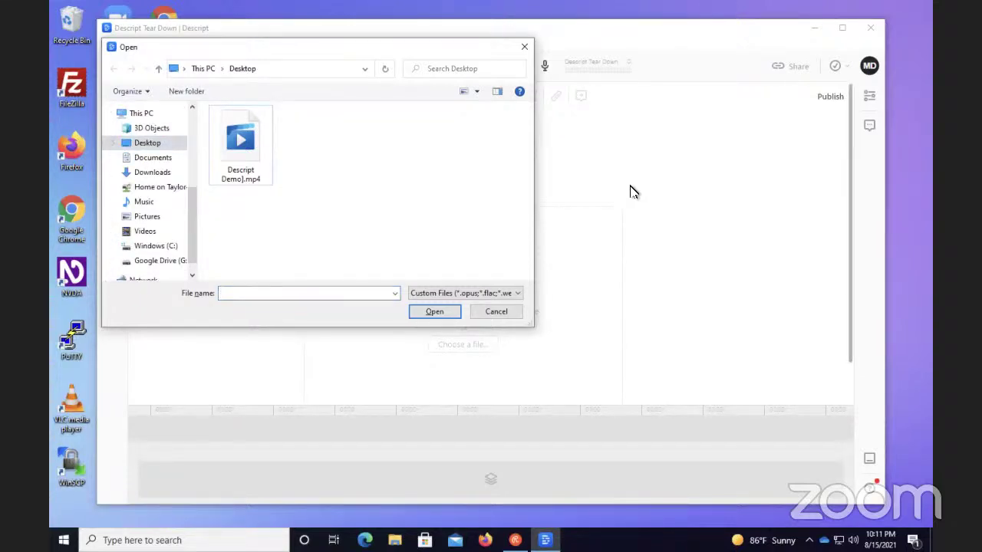
pyautogui.hotkey('shift', 'Tab')
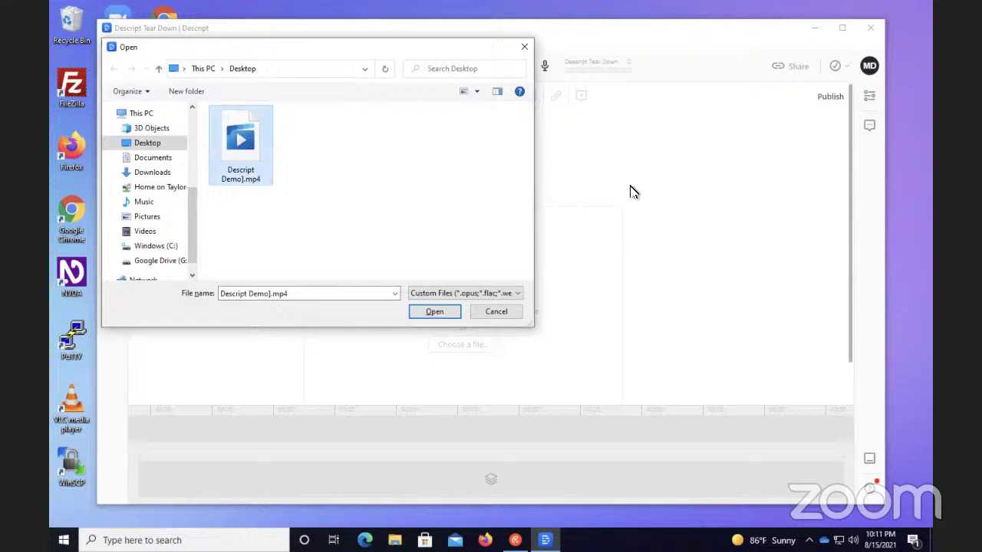
pyautogui.press('Return')
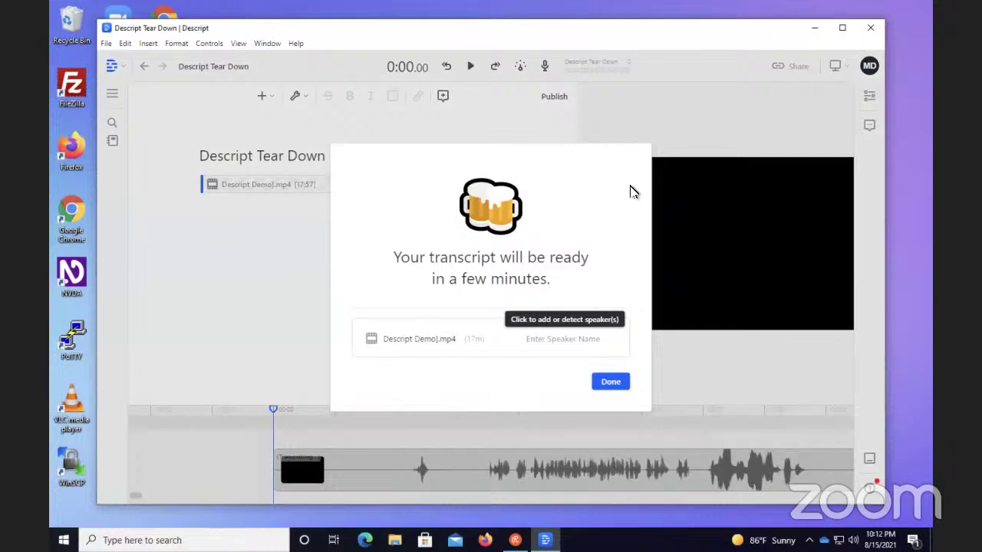
pyautogui.press('Escape')
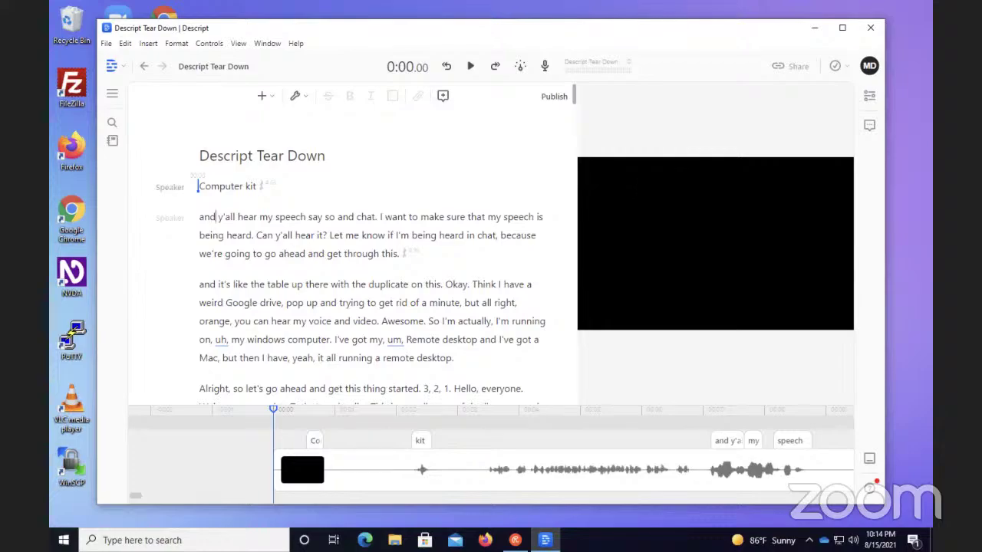
# Switch to the Mac desktop, turn on VoiceOver and look through the Zoom sharing toolbar's controls up to More
pyautogui.hotkey('ctrl', 'Left')
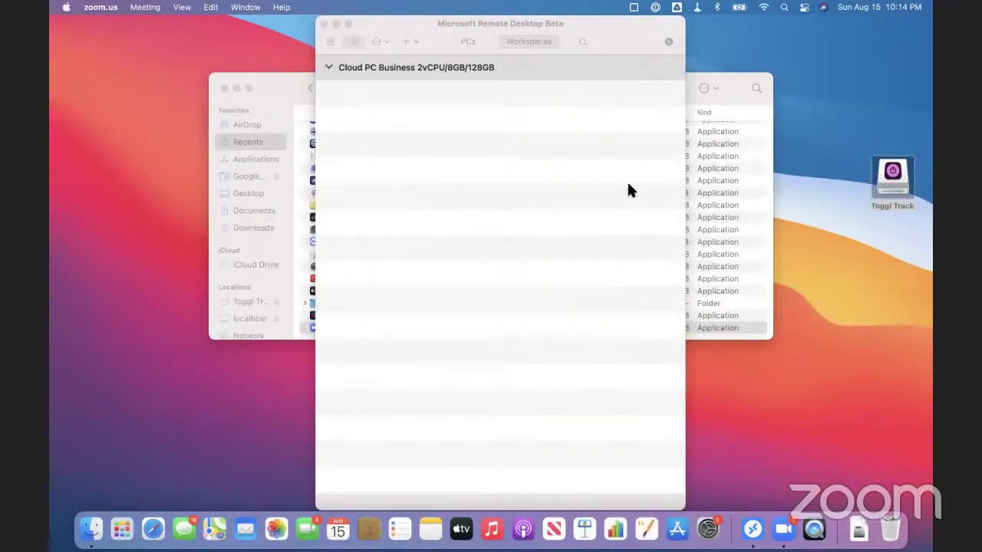
pyautogui.press('super+F5')
pyautogui.press('super+Tab')
pyautogui.press('super+Tab')
pyautogui.press('Tab')
pyautogui.press('Tab')
pyautogui.press('Tab')
pyautogui.press('Tab')
pyautogui.press('Tab')
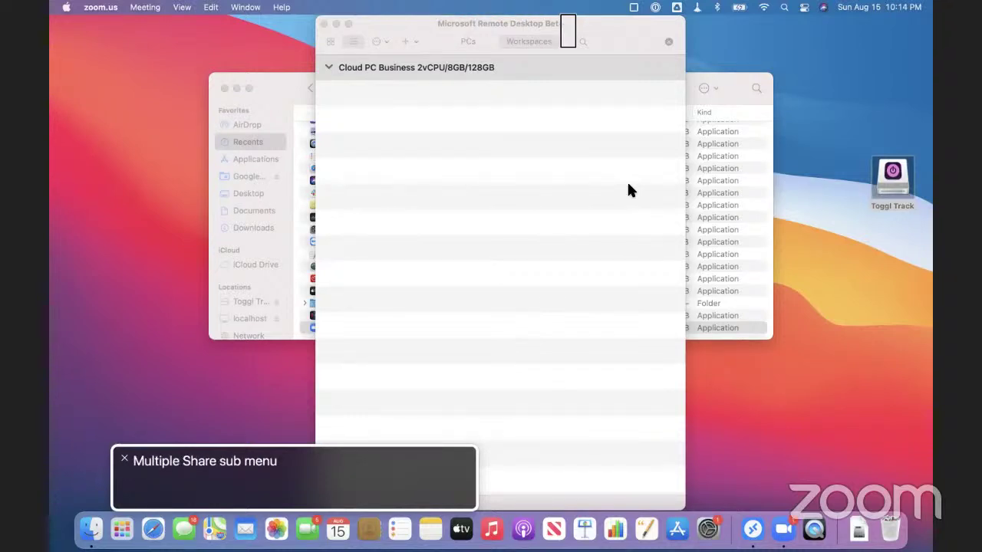
pyautogui.press('Tab')
pyautogui.press('Tab')
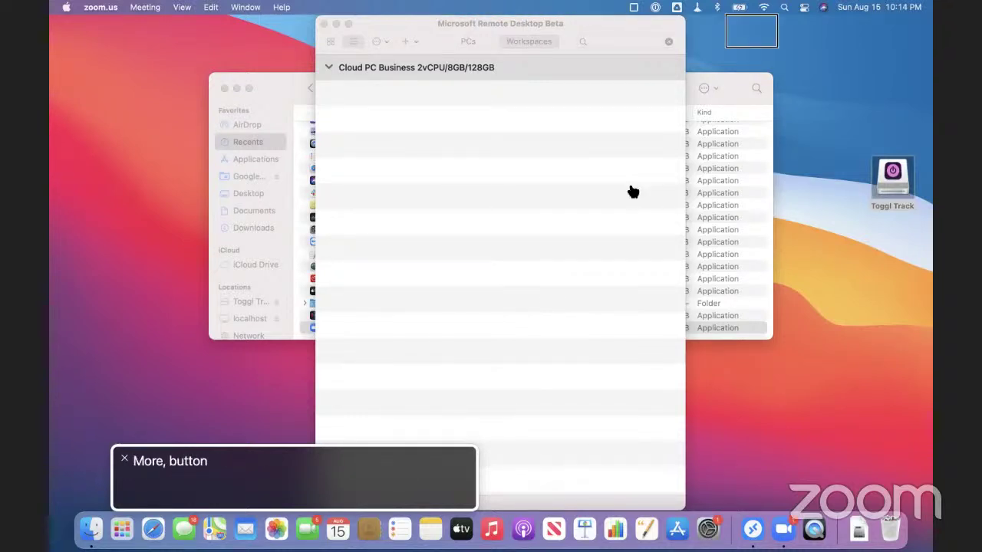
# Switch to Finder, close its Applications window and return to Zoom
pyautogui.press('super+Tab')
pyautogui.press('super+Tab')
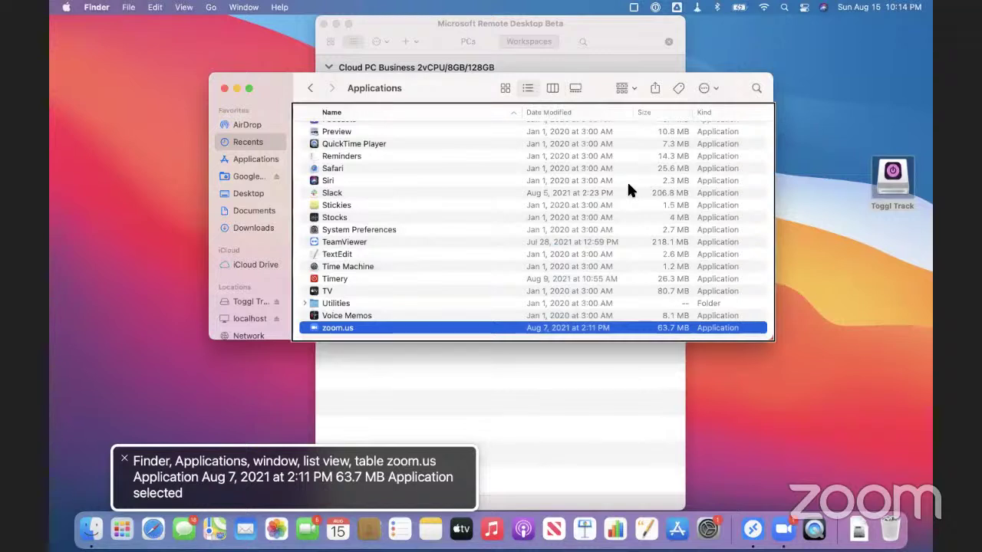
pyautogui.press('super+w')
pyautogui.press('super+Tab')
pyautogui.press('super+Tab')
pyautogui.press('super+Tab')
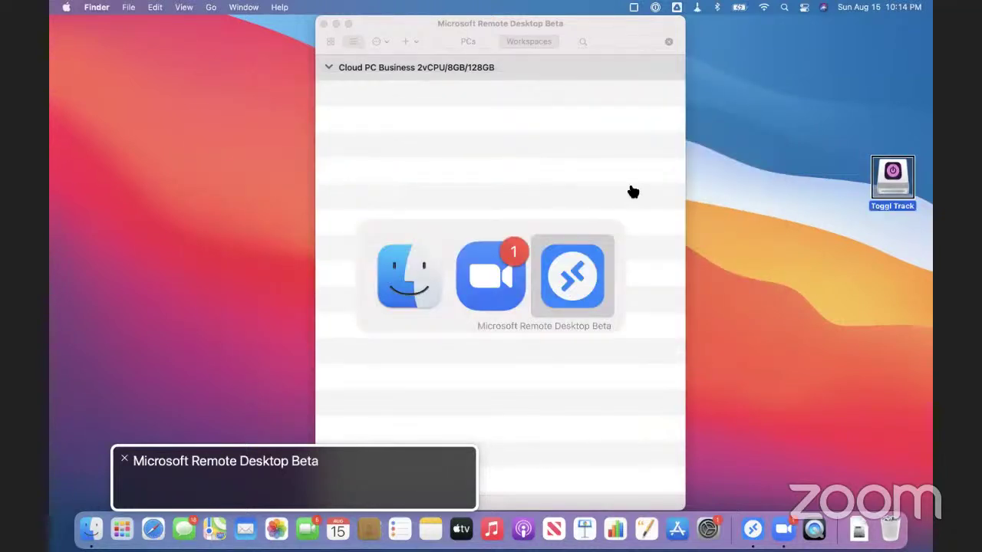
pyautogui.press('super+Tab')
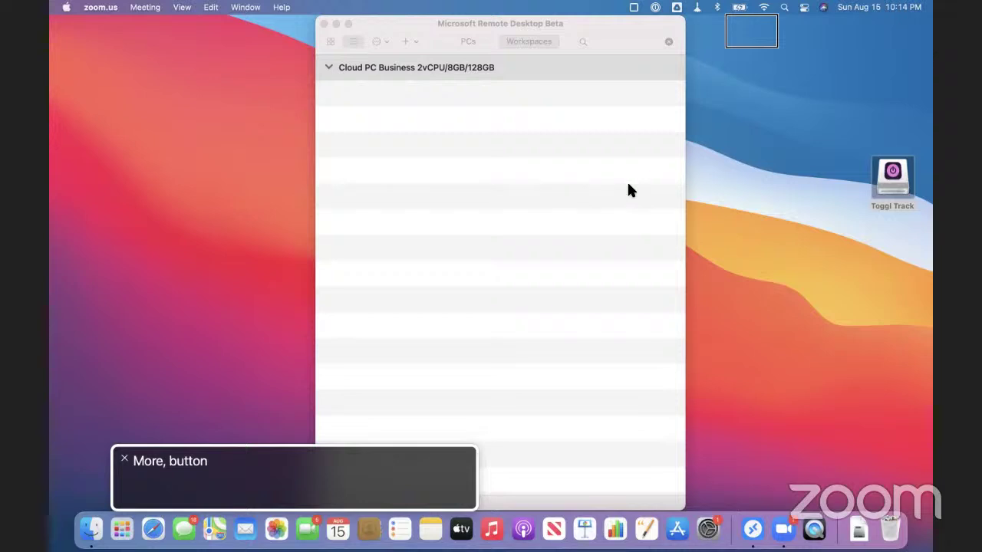
# Examine the Zoom sharing toolbar's controls with VoiceOver, from More back to Security
pyautogui.hotkey('ctrl', 'alt', 'Left')
pyautogui.hotkey('ctrl', 'alt', 'Left')
pyautogui.hotkey('ctrl', 'alt', 'Left')
pyautogui.hotkey('ctrl', 'alt', 'Left')
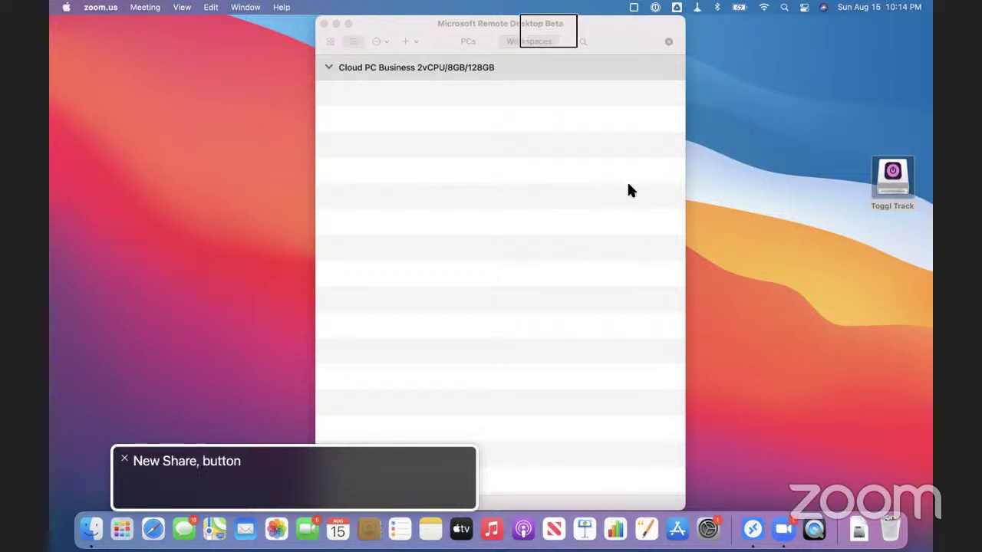
pyautogui.hotkey('ctrl', 'alt', 'Left')
pyautogui.hotkey('ctrl', 'alt', 'Left')
pyautogui.hotkey('ctrl', 'alt', 'Left')
pyautogui.hotkey('ctrl', 'alt', 'Left')
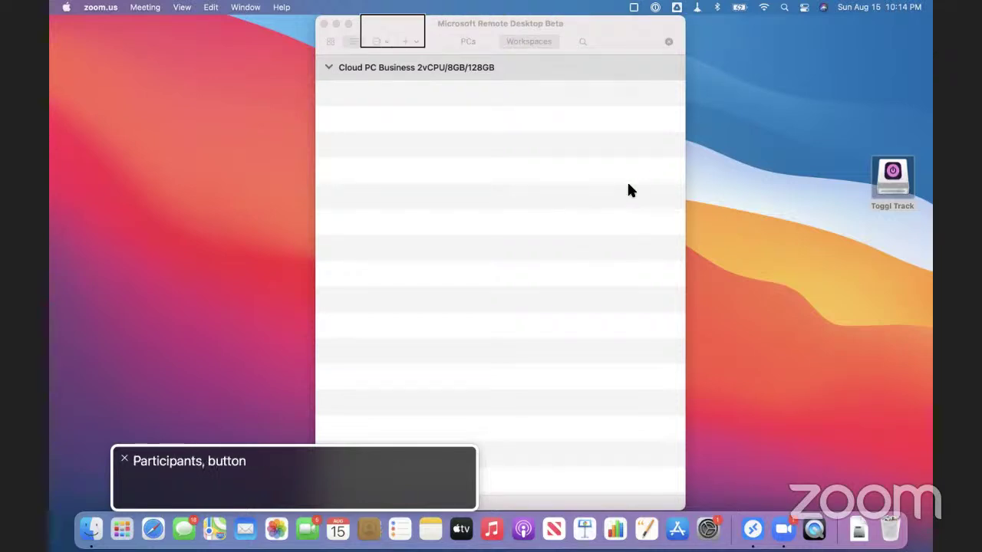
pyautogui.hotkey('ctrl', 'alt', 'Left')
pyautogui.hotkey('ctrl', 'alt', 'Left')
pyautogui.hotkey('ctrl', 'alt', 'Left')
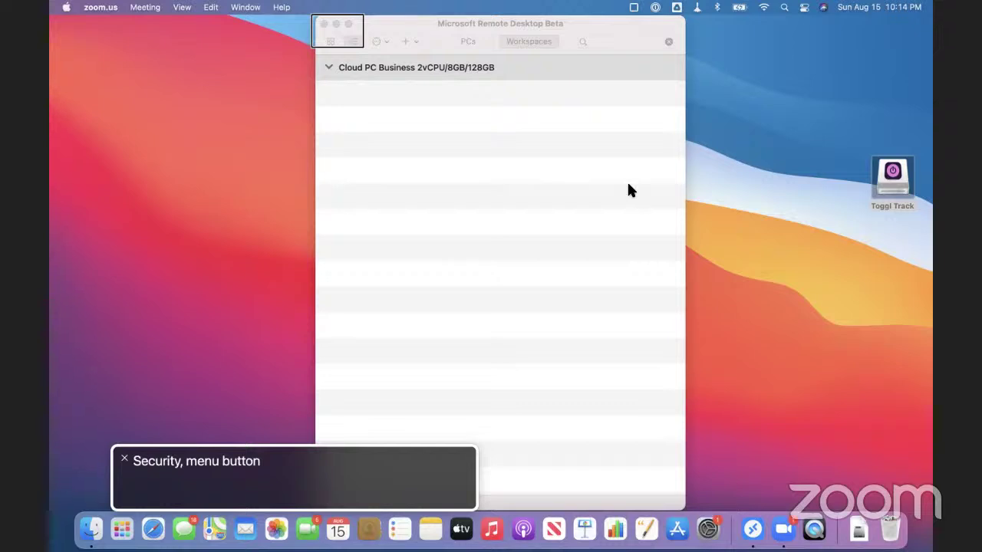
# Review the meeting permissions listed in Zoom's Security options and return to the Descript project on the Windows remote desktop
pyautogui.hotkey('ctrl', 'alt', 'Right')
pyautogui.hotkey('ctrl', 'alt', 'Right')
pyautogui.hotkey('ctrl', 'alt', 'Right')
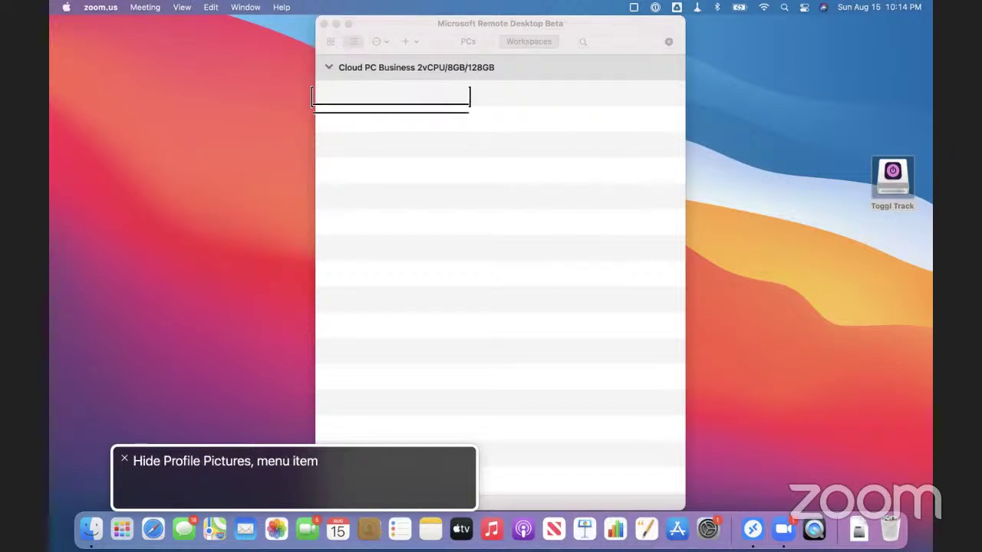
pyautogui.hotkey('ctrl', 'alt', 'Right')
pyautogui.hotkey('ctrl', 'alt', 'Right')
pyautogui.hotkey('ctrl', 'alt', 'Right')
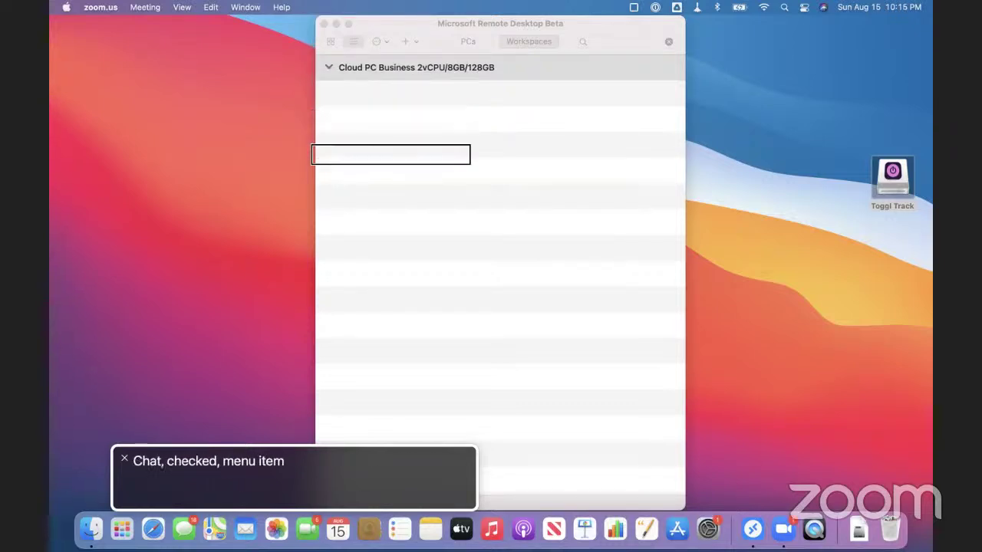
pyautogui.hotkey('ctrl', 'alt', 'Right')
pyautogui.hotkey('ctrl', 'alt', 'Right')
pyautogui.hotkey('ctrl', 'alt', 'Right')
pyautogui.hotkey('ctrl', 'alt', 'Right')
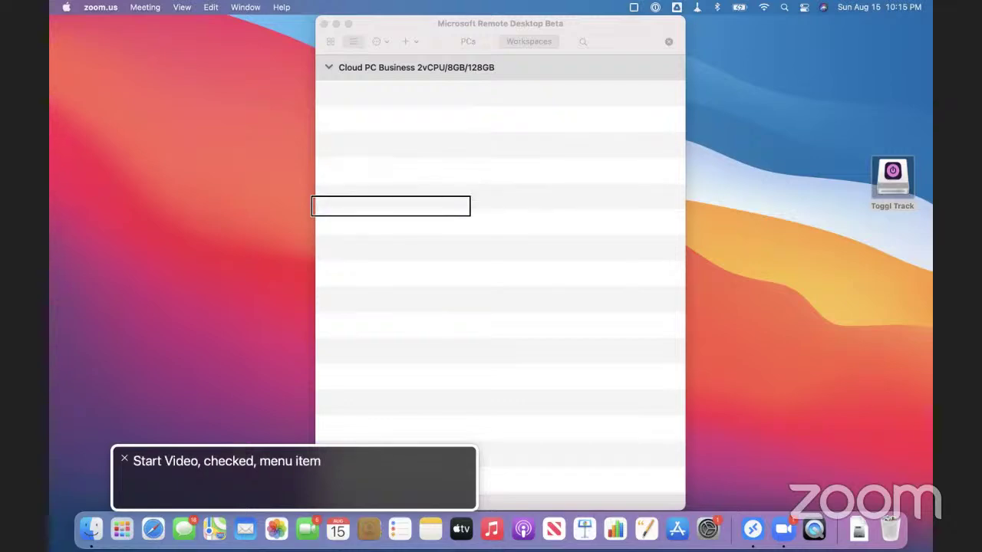
pyautogui.hotkey('ctrl', 'alt', 'Right')
pyautogui.hotkey('ctrl', 'alt', 'Right')
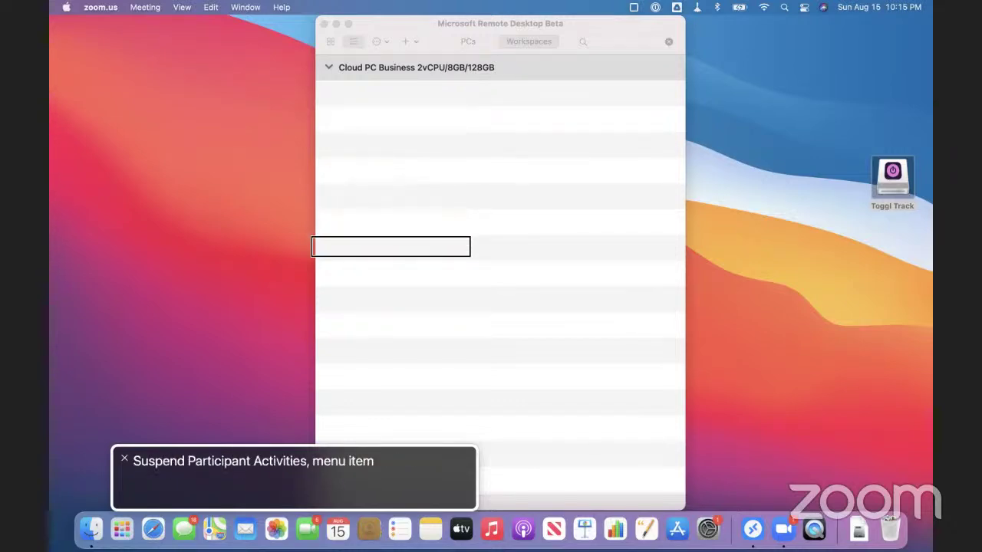
pyautogui.press('Escape')
pyautogui.hotkey('ctrl', 'Right')
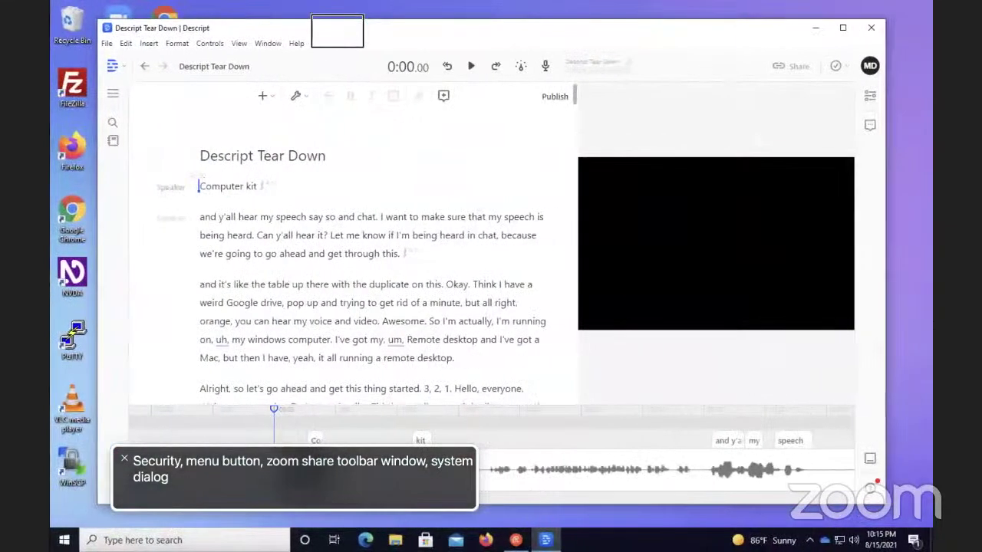
pyautogui.press('super')
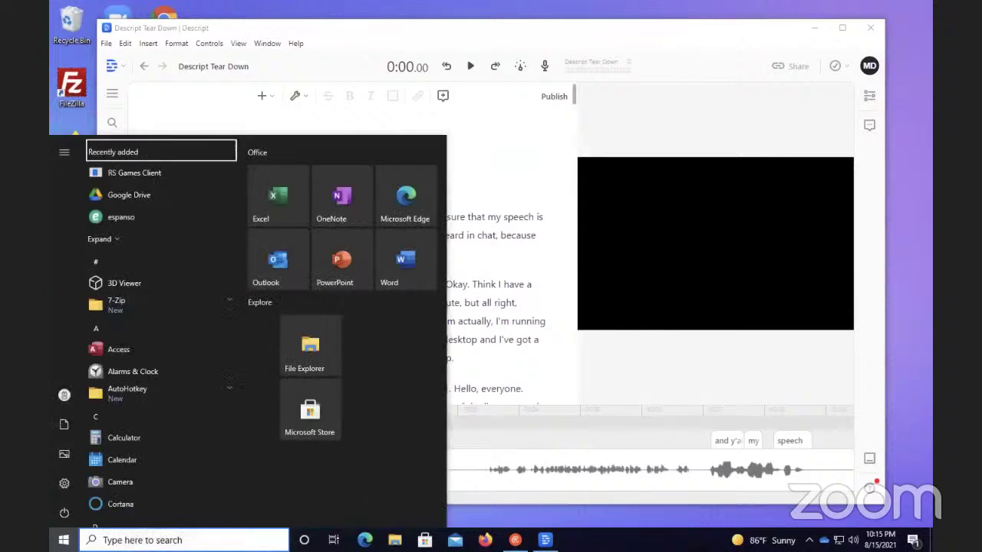
pyautogui.press('Escape')
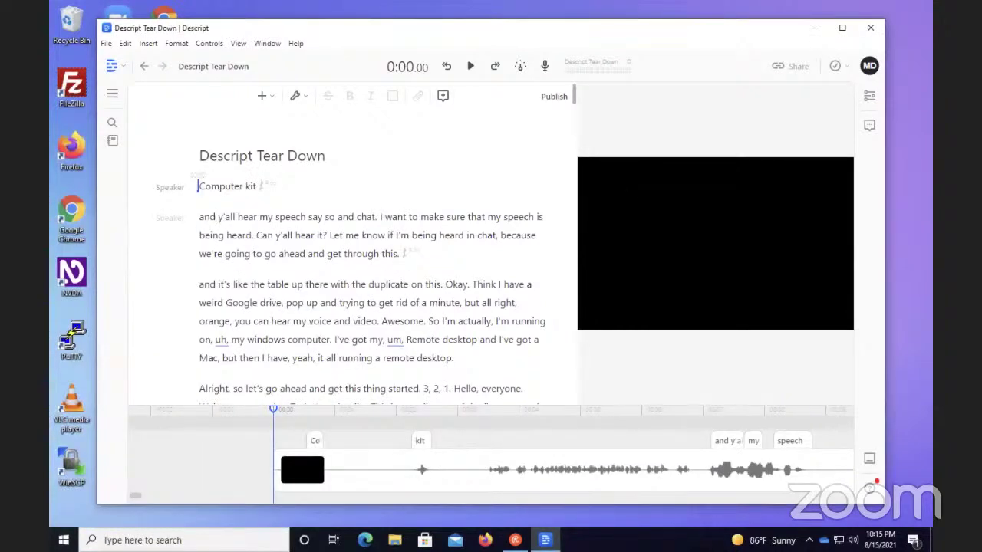
# Select the word "y'all" at the start of the transcript's second paragraph
pyautogui.click(216, 217)
pyautogui.click(243, 186)
pyautogui.hotkey('ctrl', 'Right')
pyautogui.doubleClick(227, 217)
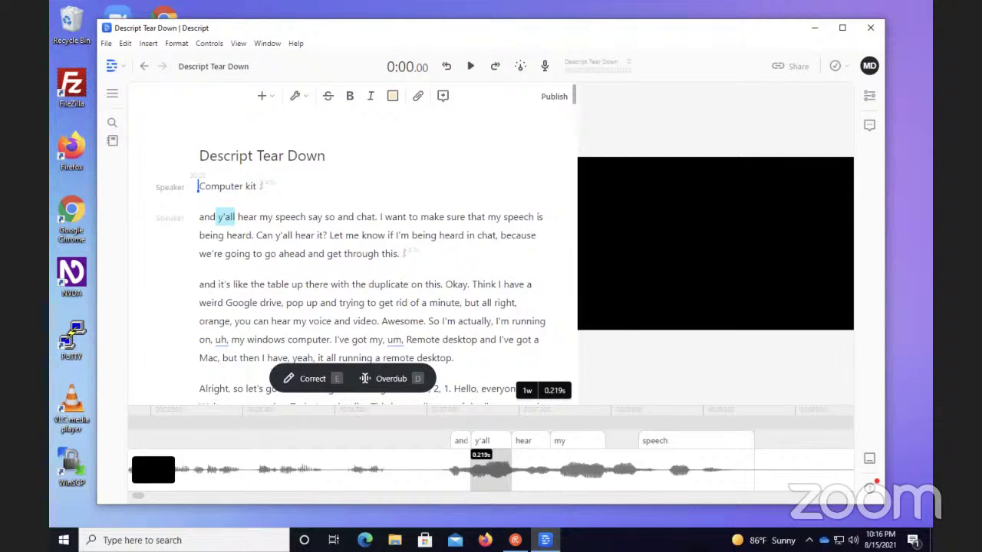
# Run Remove Filler Words on the composition with the removal method set to Ignore
pyautogui.press('alt')
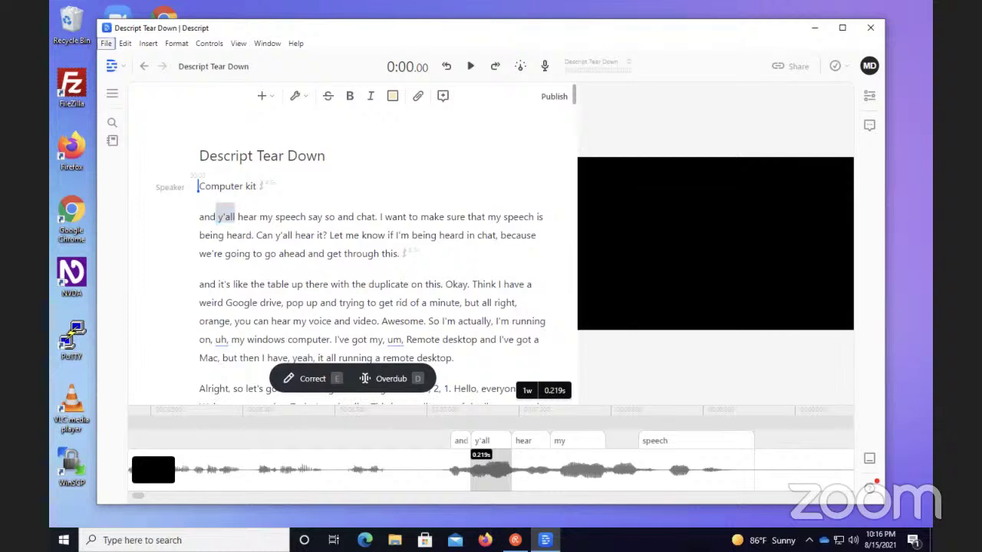
pyautogui.press('Right')
pyautogui.press('Down')
pyautogui.press('Down')
pyautogui.press('Down')
pyautogui.press('Down')
pyautogui.press('Down')
pyautogui.press('Down')
pyautogui.press('Down')
pyautogui.press('Down')
pyautogui.press('Down')
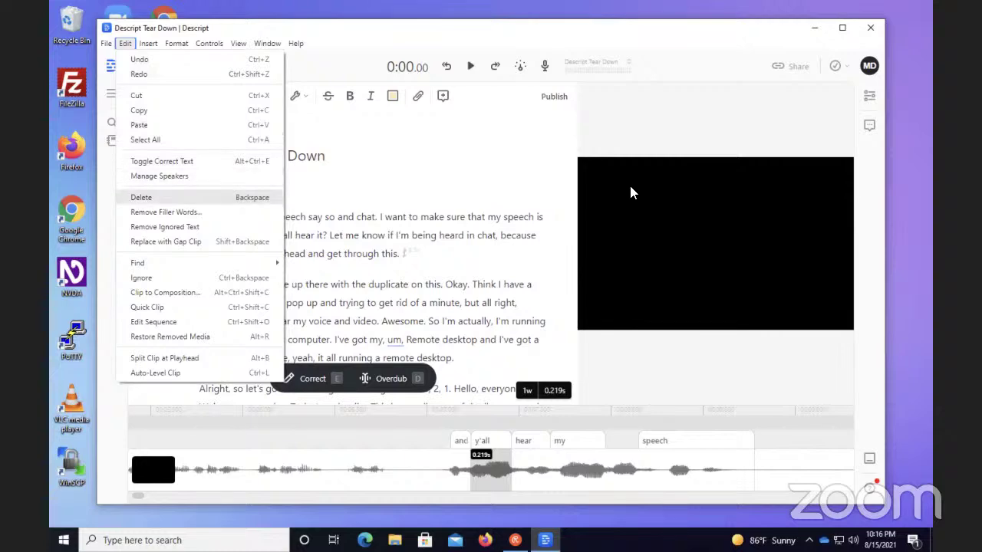
pyautogui.press('Down')
pyautogui.press('Down')
pyautogui.press('Up')
pyautogui.press('Return')
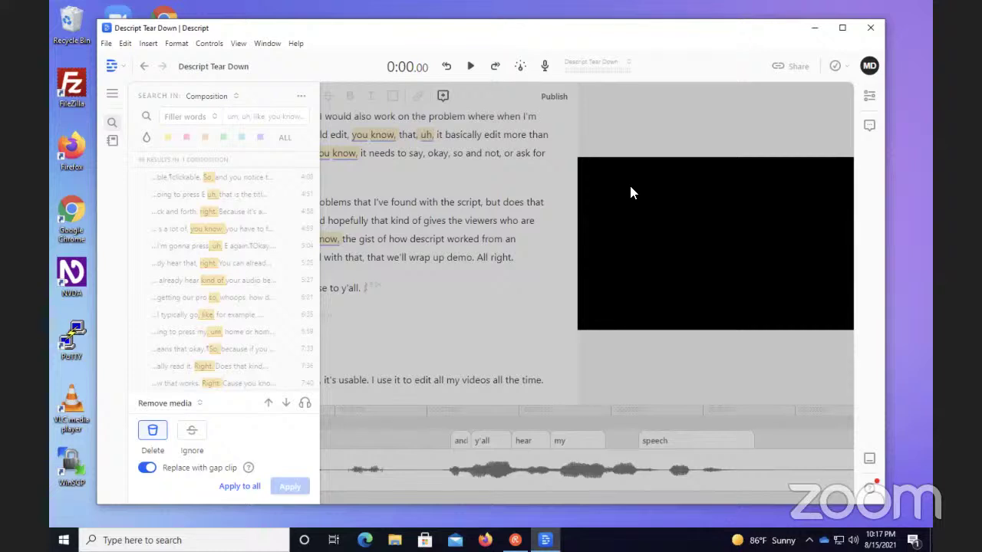
pyautogui.press('Right')
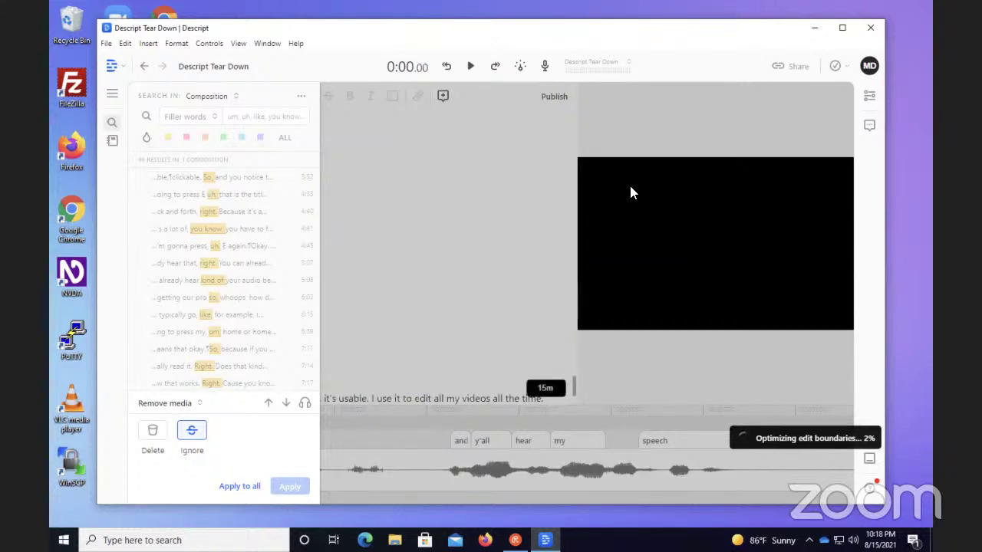
# Play the opening of the composition to check the audio, and pause at about 0:34
pyautogui.press('space')
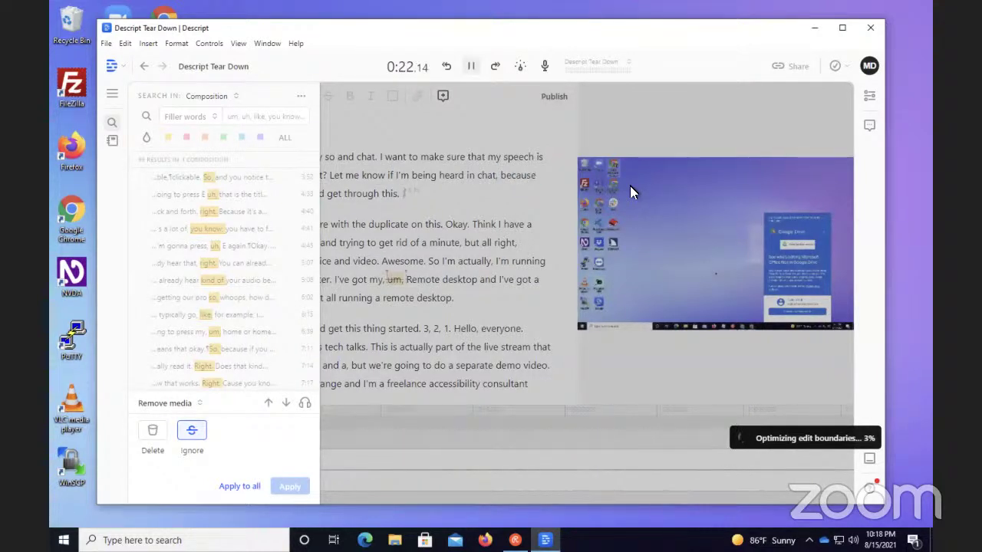
pyautogui.press('space')
pyautogui.press('space')
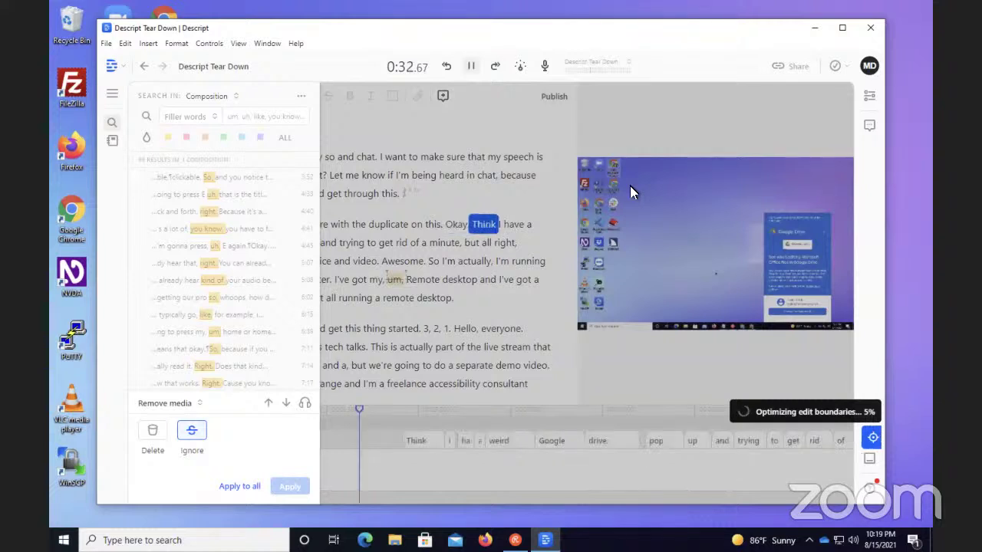
pyautogui.press('space')
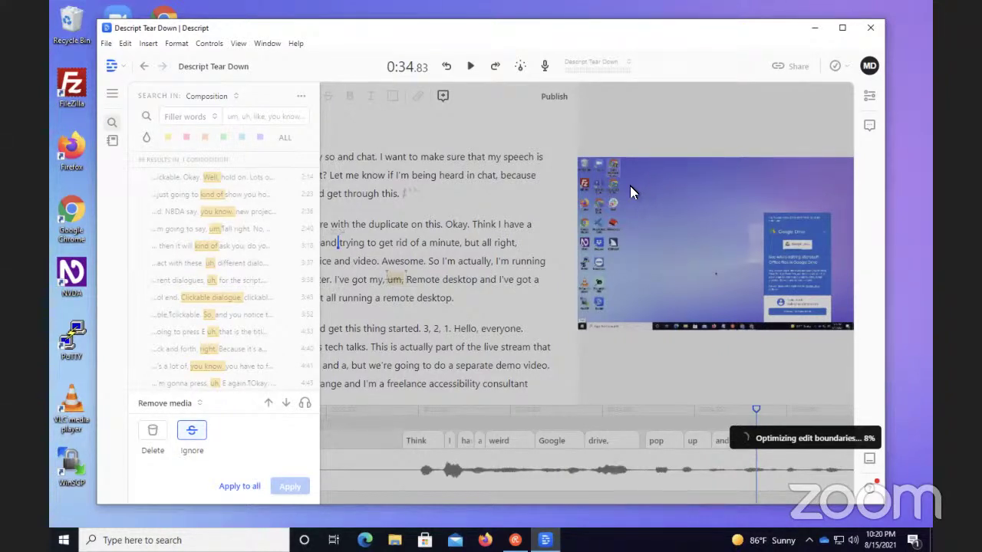
# Set the filler word removal method to Delete with the gap clip replacement left on
pyautogui.press('Left')
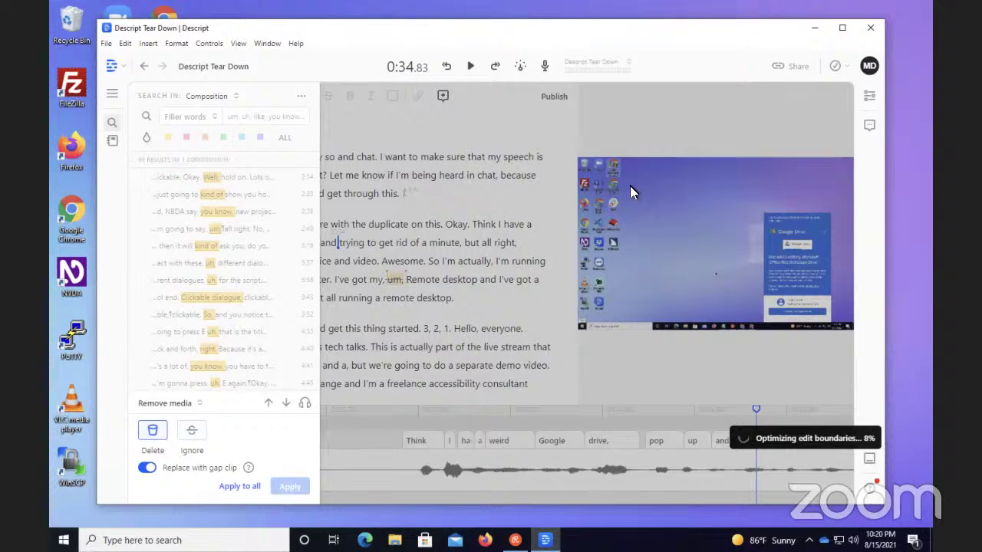
pyautogui.press('Return')
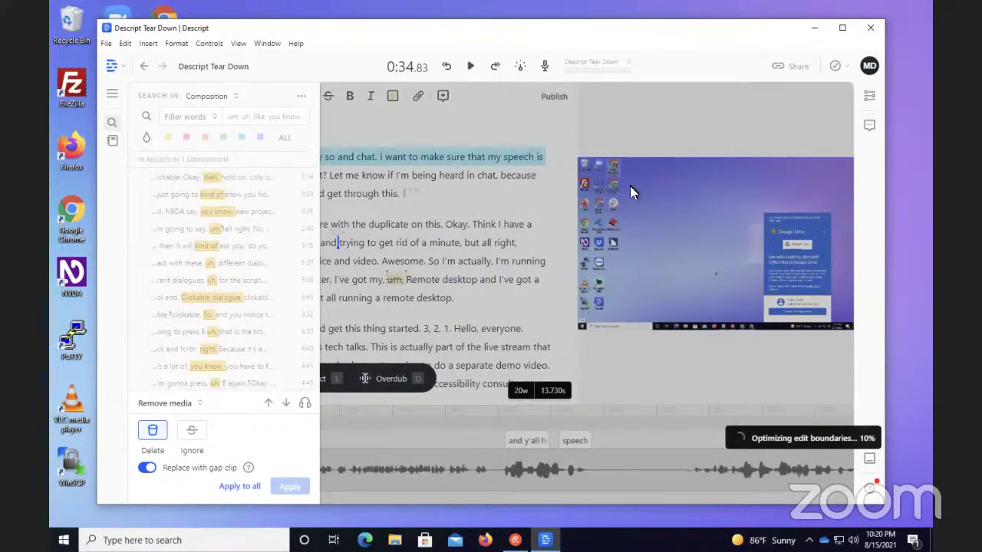
# Extend the transcript selection line by line through "but all right," and look over the transcript down to its end
pyautogui.hotkey('shift', 'Down')
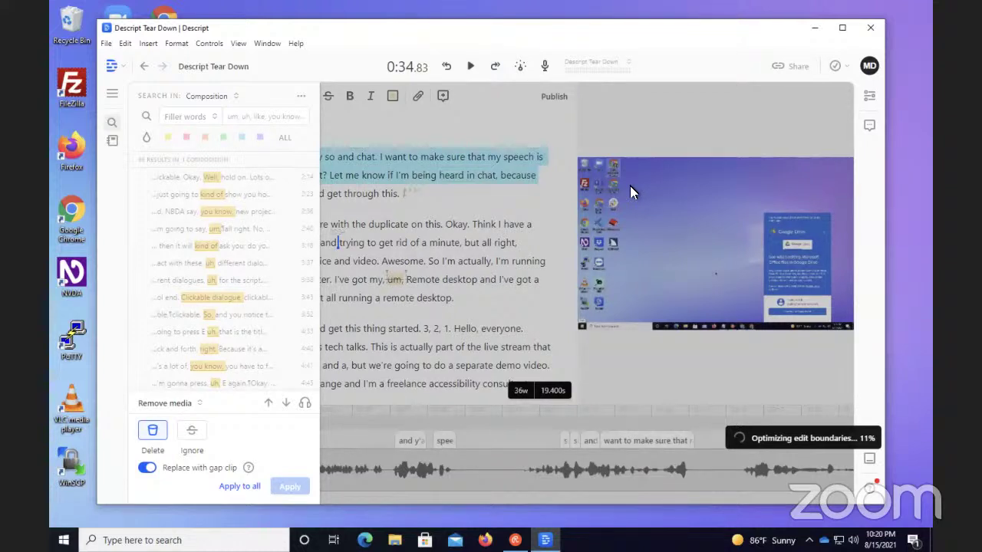
pyautogui.hotkey('shift', 'Down')
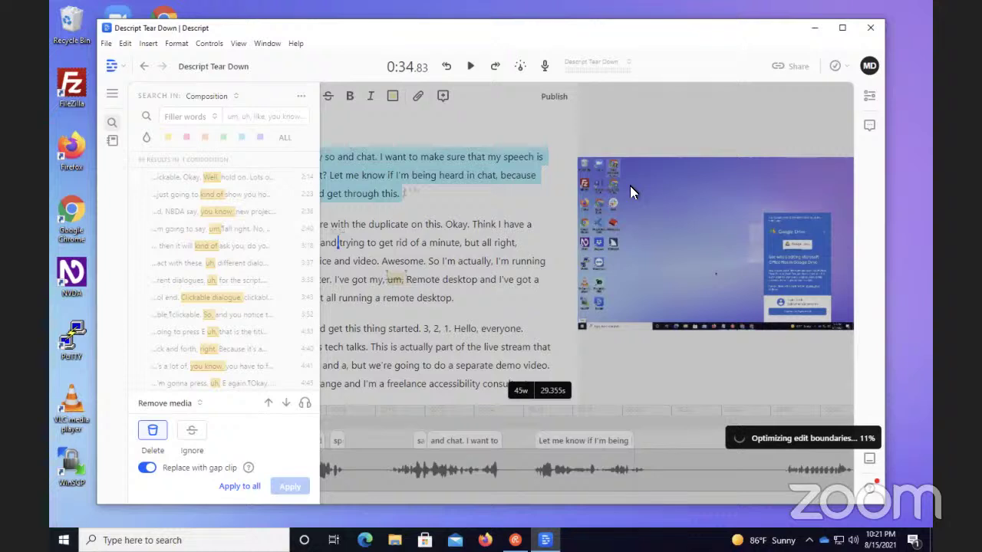
pyautogui.hotkey('shift', 'Down')
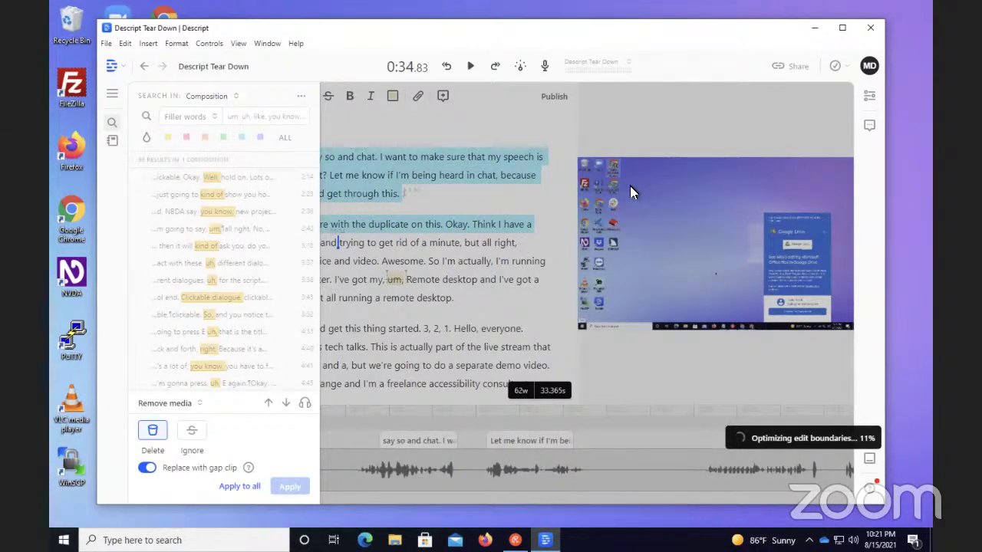
pyautogui.hotkey('shift', 'Down')
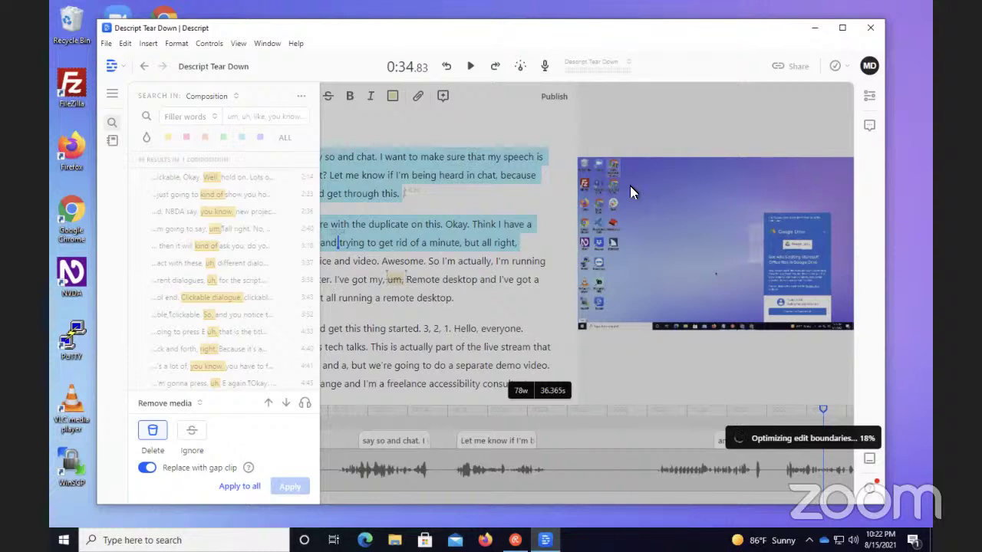
pyautogui.scroll(-10, 631, 192)
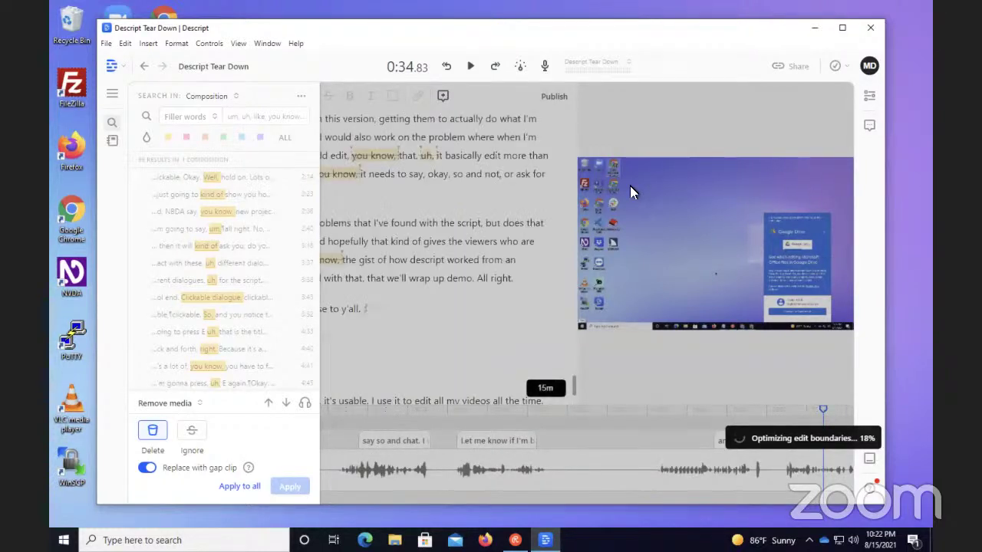
pyautogui.scroll(10, 631, 192)
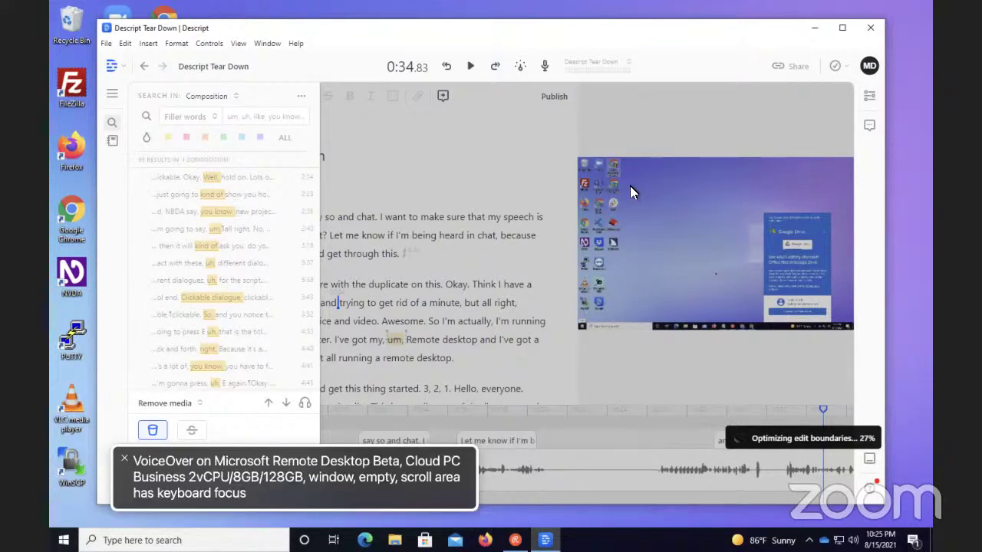
pyautogui.press('super')
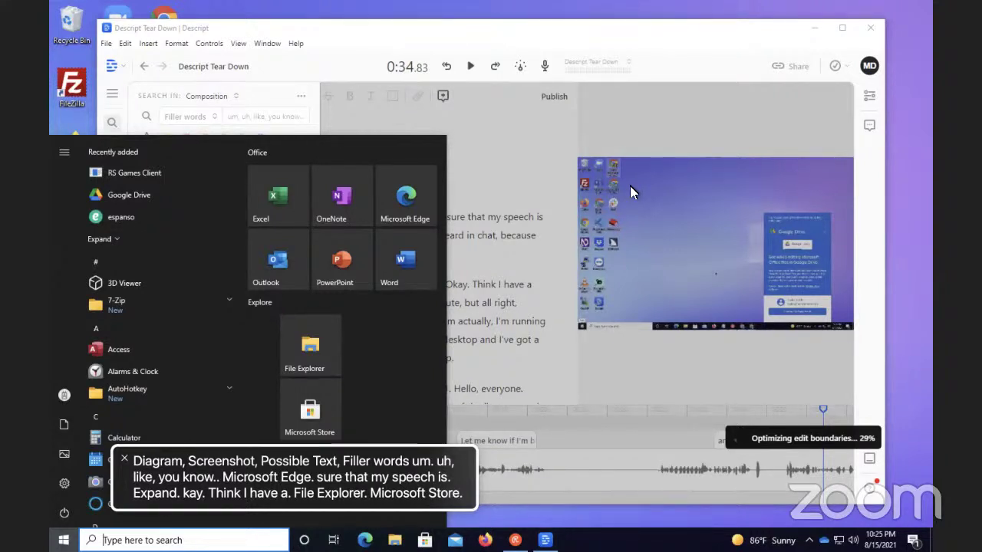
pyautogui.press('super+F5')
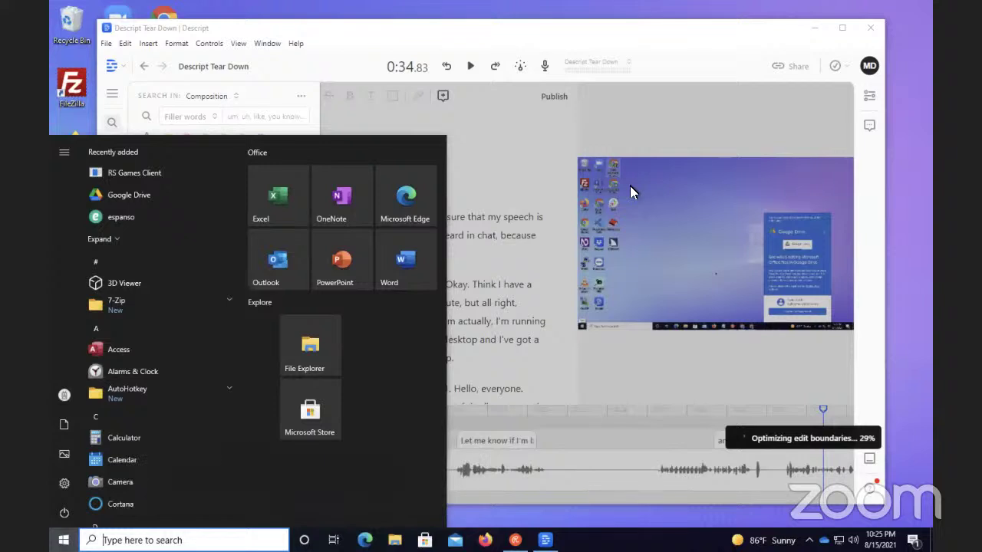
pyautogui.press('Escape')
pyautogui.scroll(-4, 631, 192)
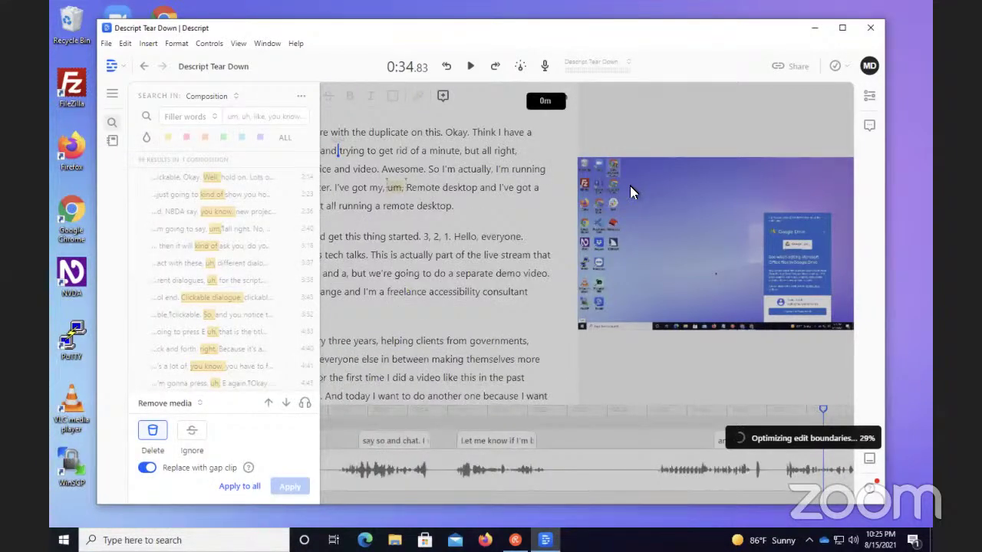
pyautogui.press('super+F5')
pyautogui.press('super')
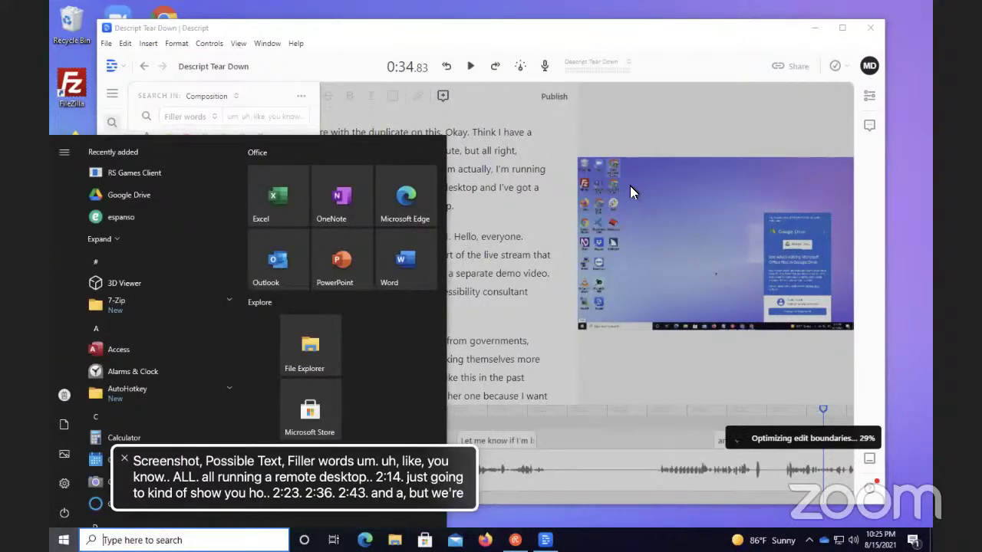
pyautogui.press('Escape')
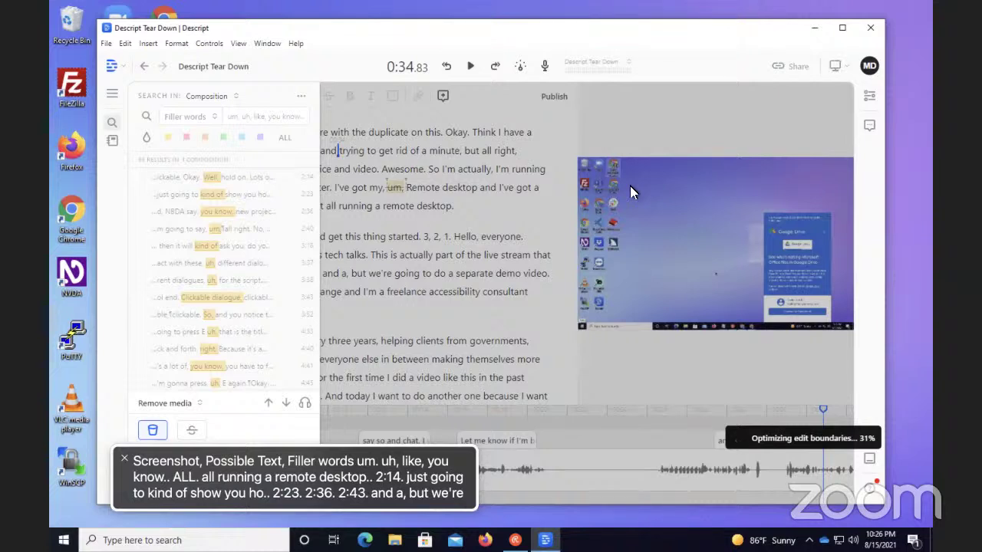
pyautogui.press('super+F5')
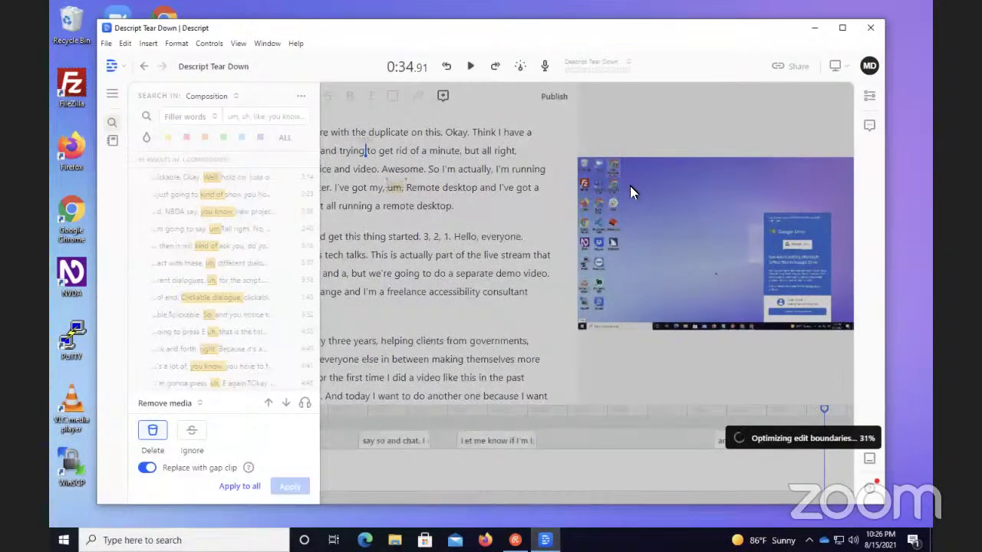
pyautogui.press('super')
pyautogui.press('Tab')
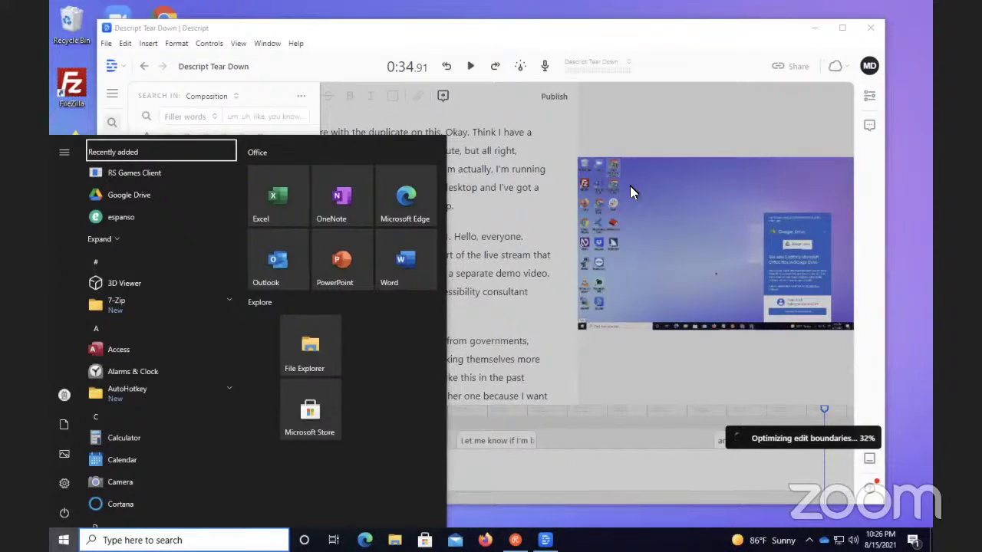
pyautogui.press('Escape')
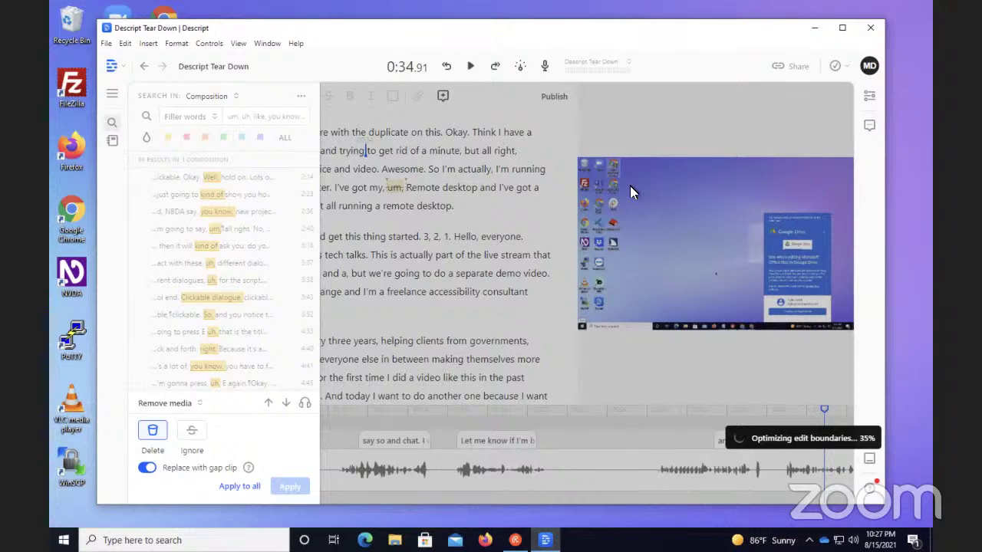
pyautogui.press('super+Tab')
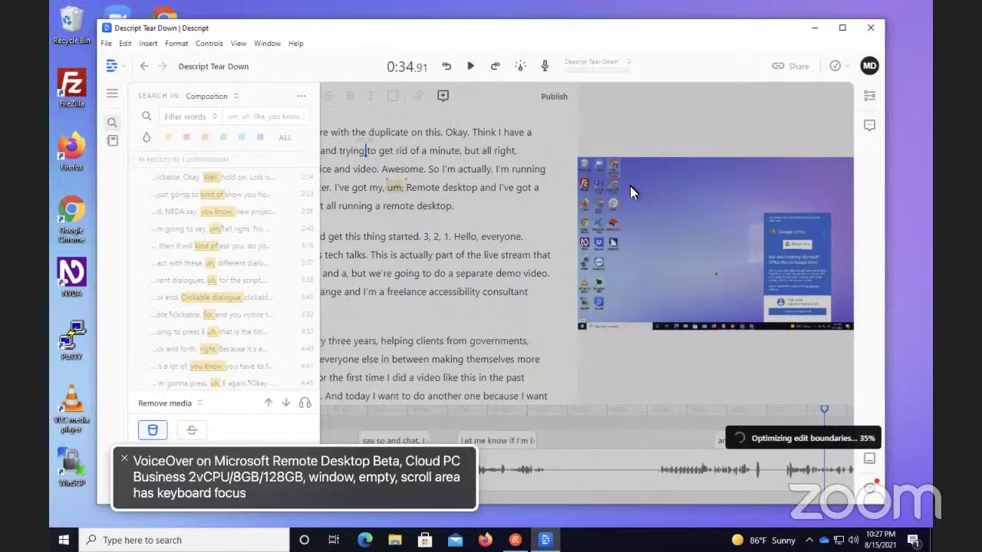
pyautogui.press('super')
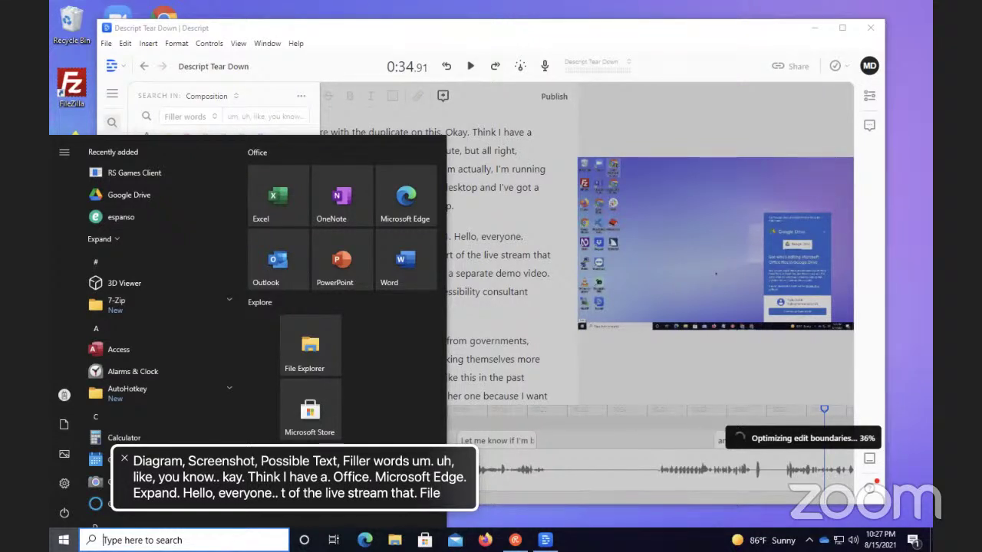
pyautogui.press('Escape')
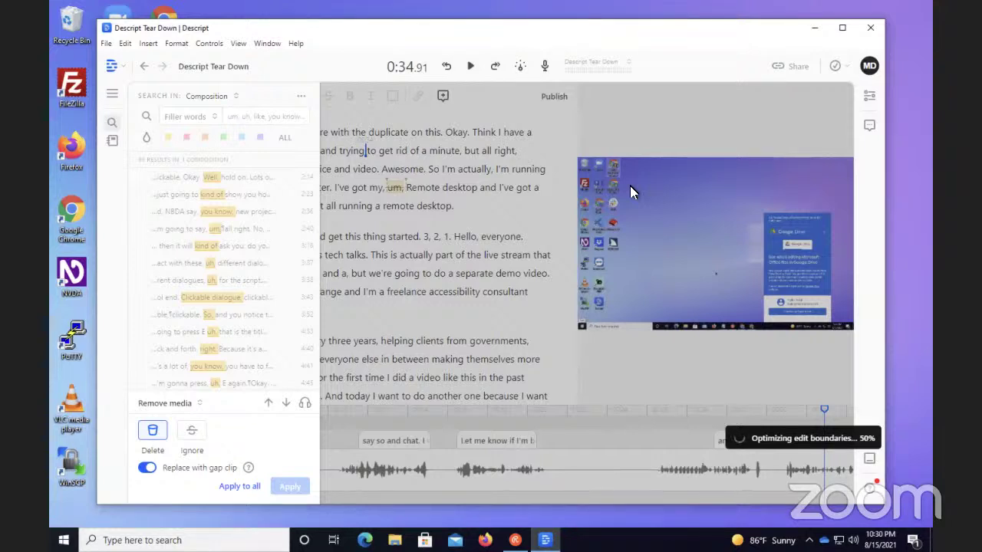
# Advance the playhead to 0:39.91 and review the file commands and their shortcuts from New Screen Recording through Preferences
pyautogui.hotkey('ctrl', 'Right')
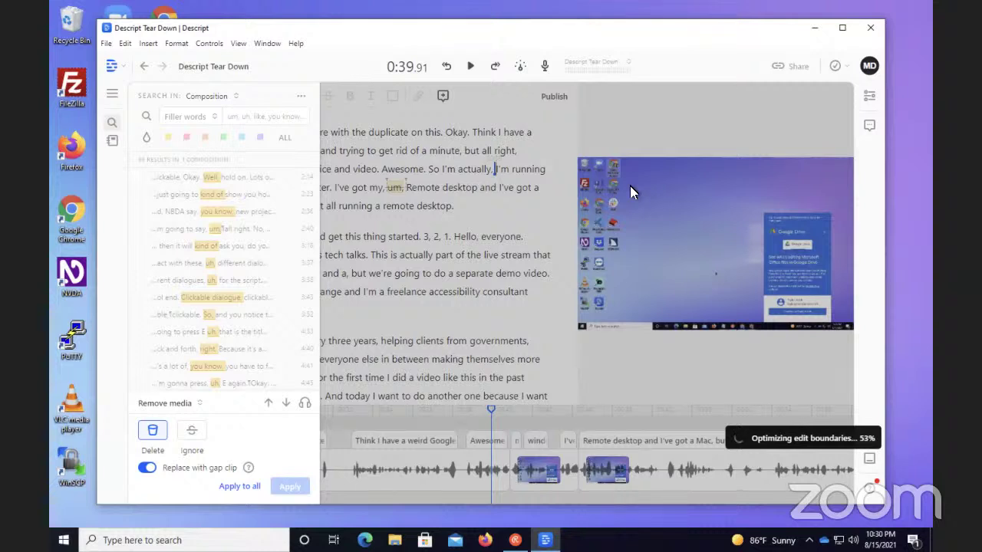
pyautogui.press('alt')
pyautogui.press('Down')
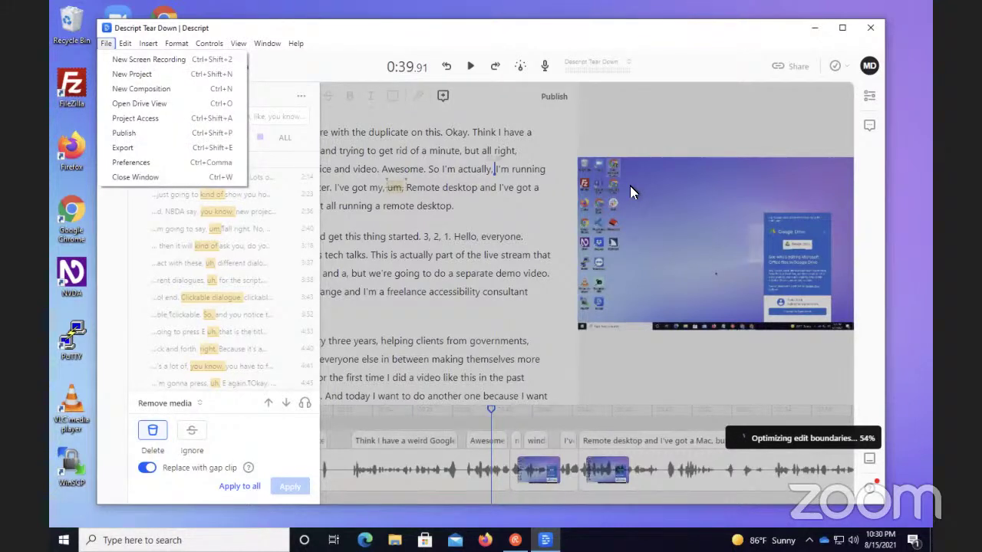
pyautogui.press('Down')
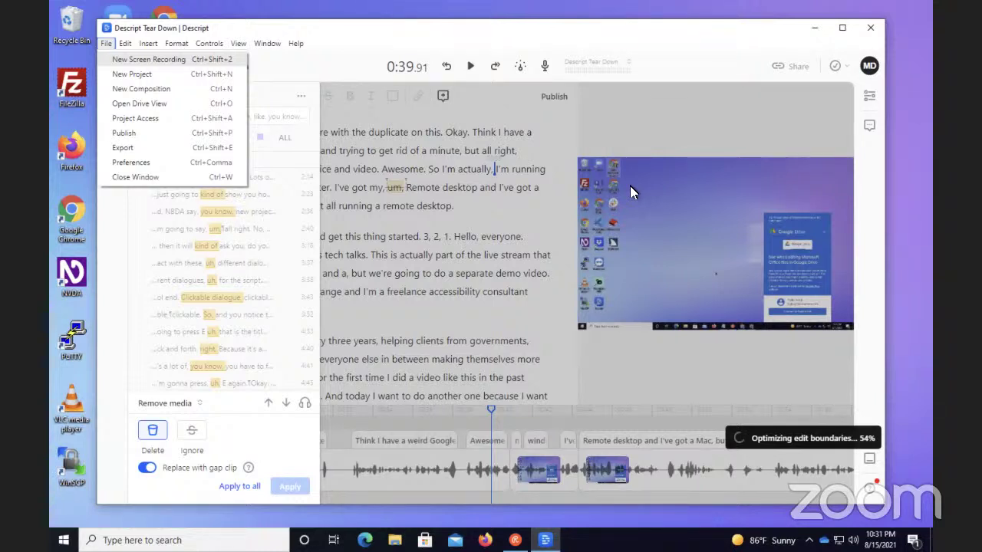
pyautogui.press('Down')
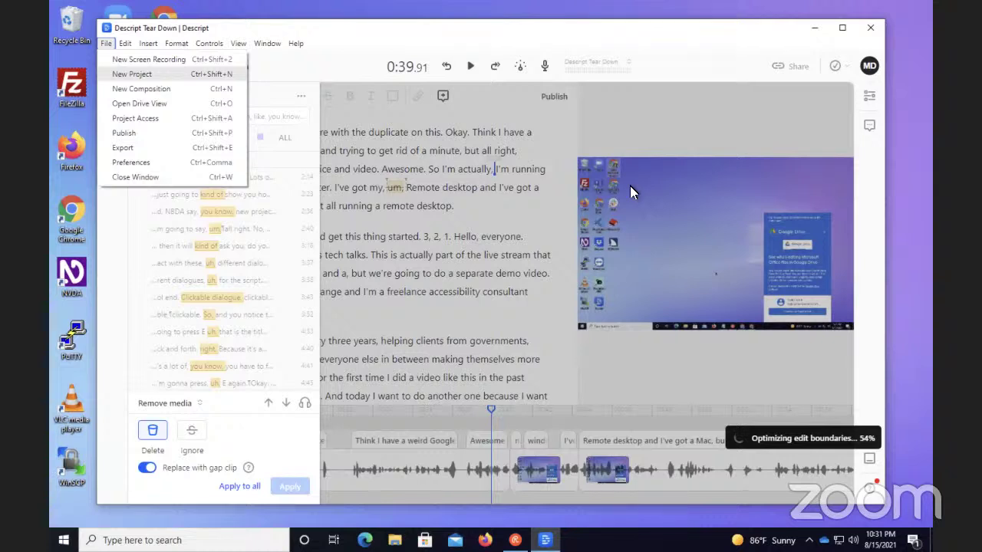
pyautogui.press('Down')
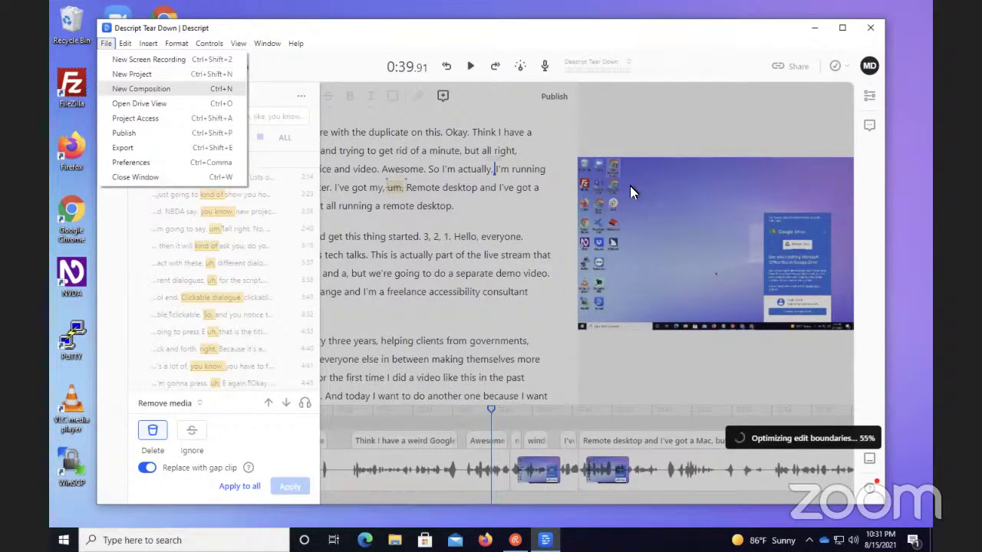
pyautogui.press('Down')
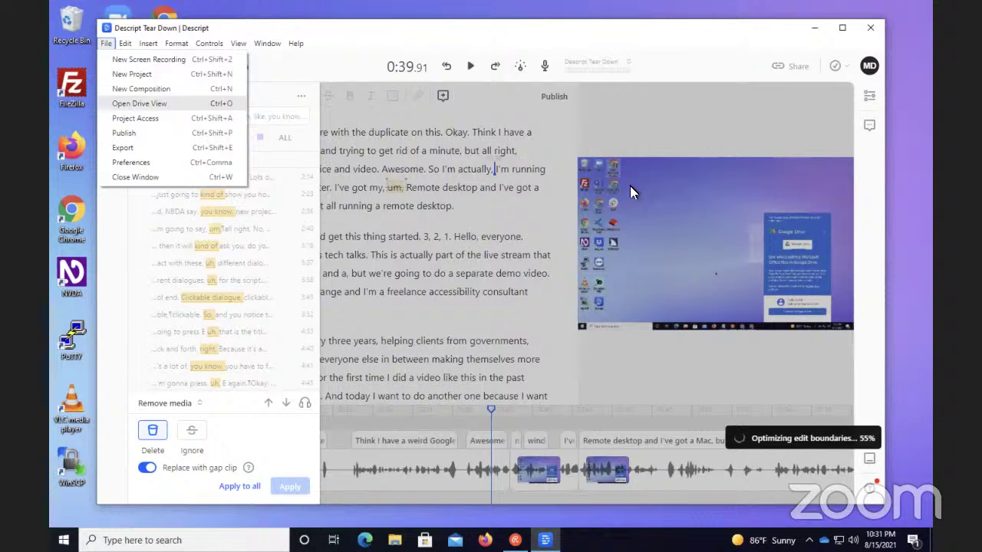
pyautogui.press('Down')
pyautogui.press('Down')
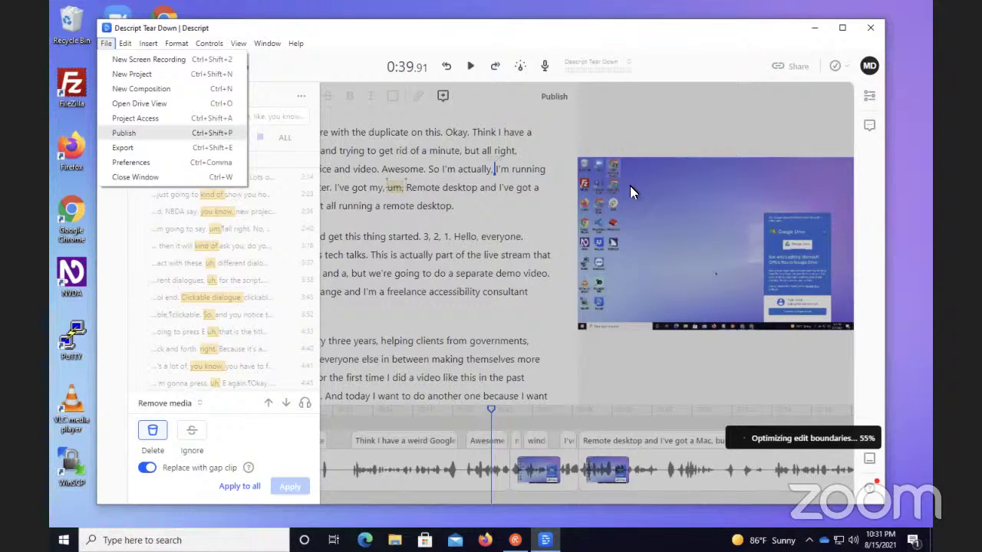
pyautogui.press('Down')
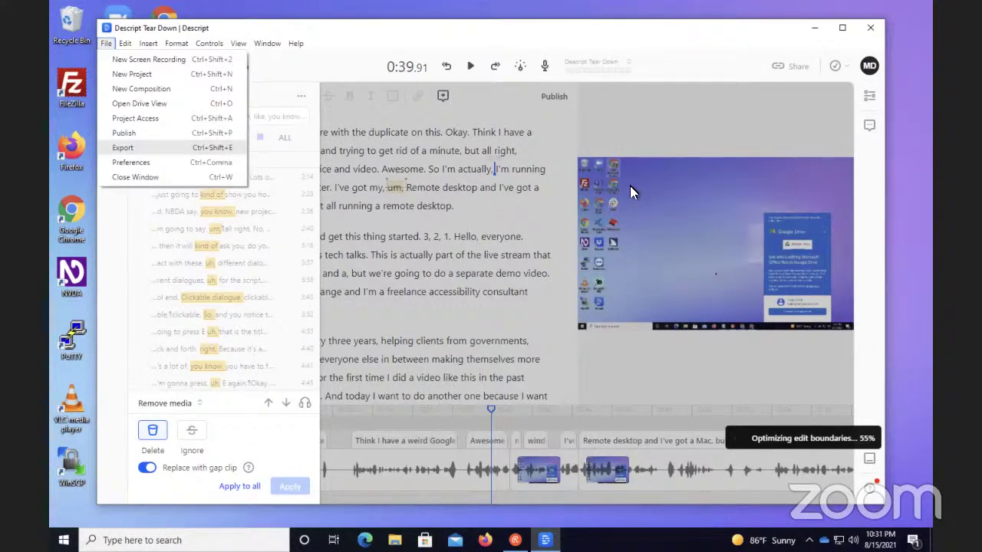
pyautogui.press('Down')
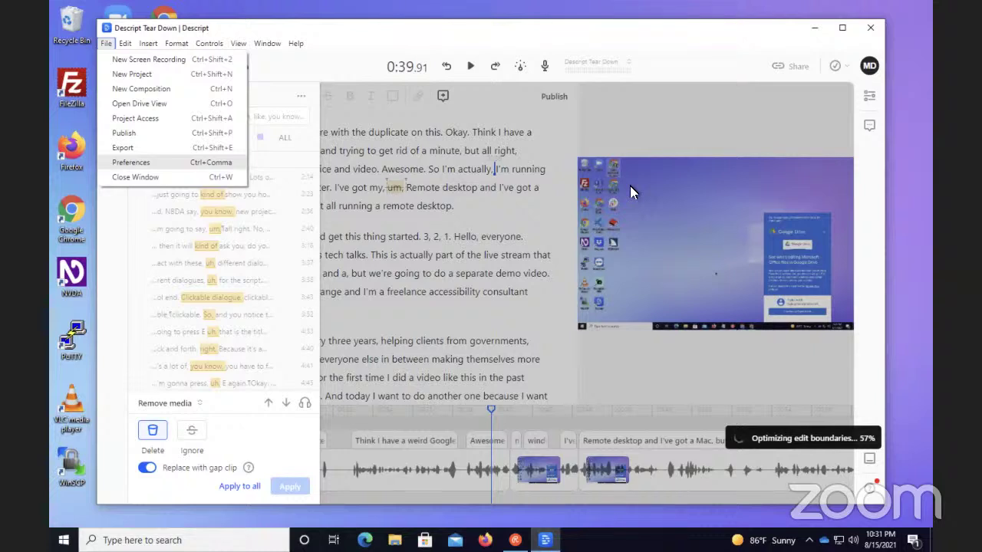
pyautogui.press('Escape')
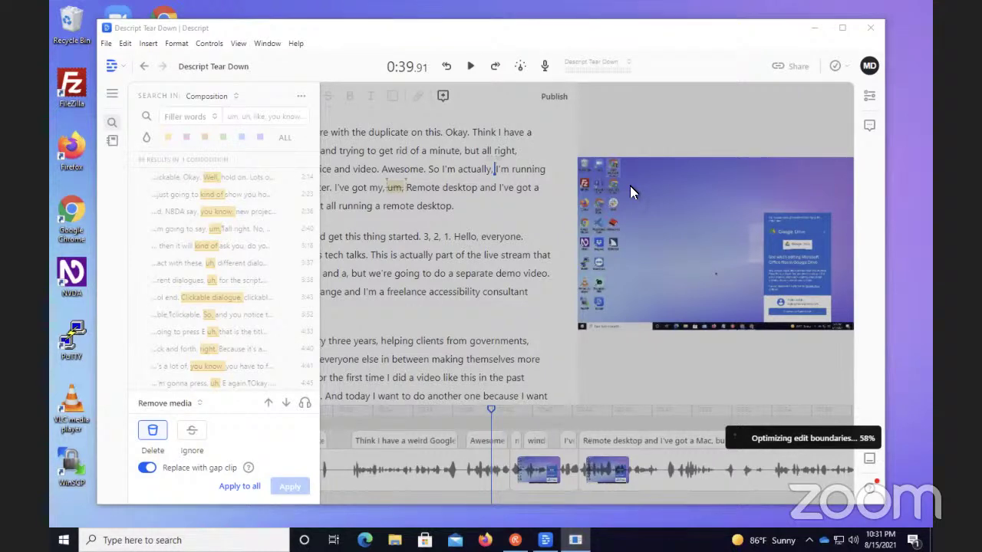
# Try to start a new screen recording
pyautogui.hotkey('ctrl', 'shift', 'r')
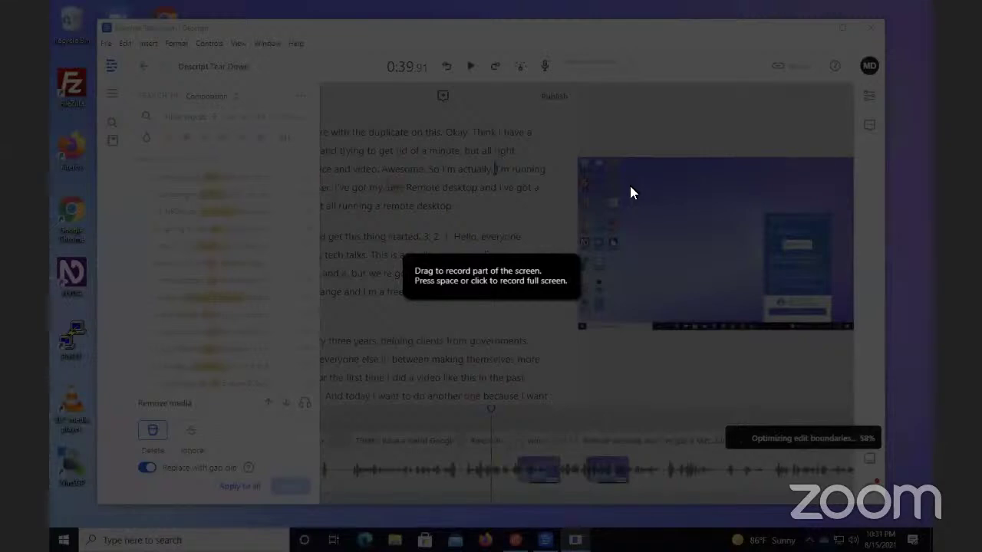
pyautogui.press('Escape')
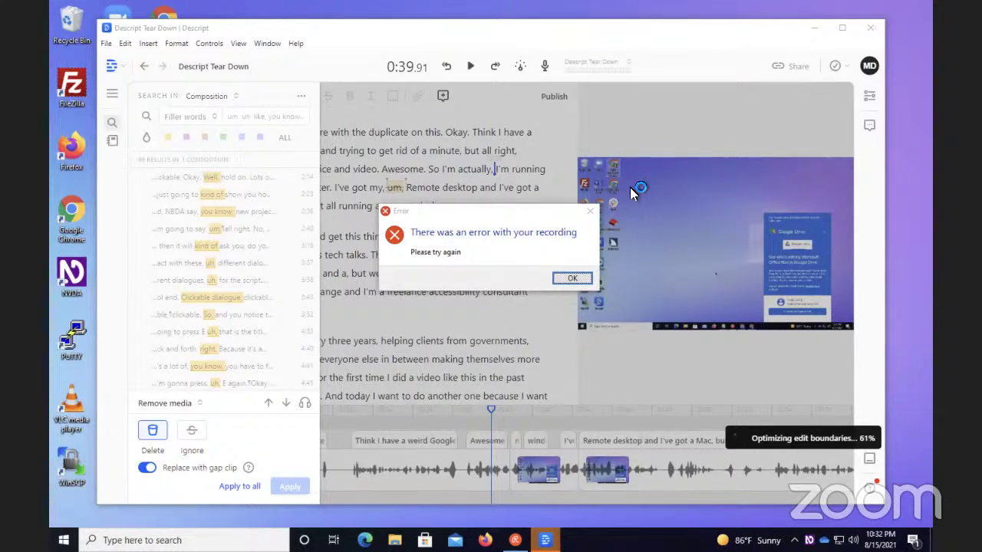
# Check the latest messages in the live stream chat window and dismiss the recording error dialog
pyautogui.hotkey('alt', 'Tab')
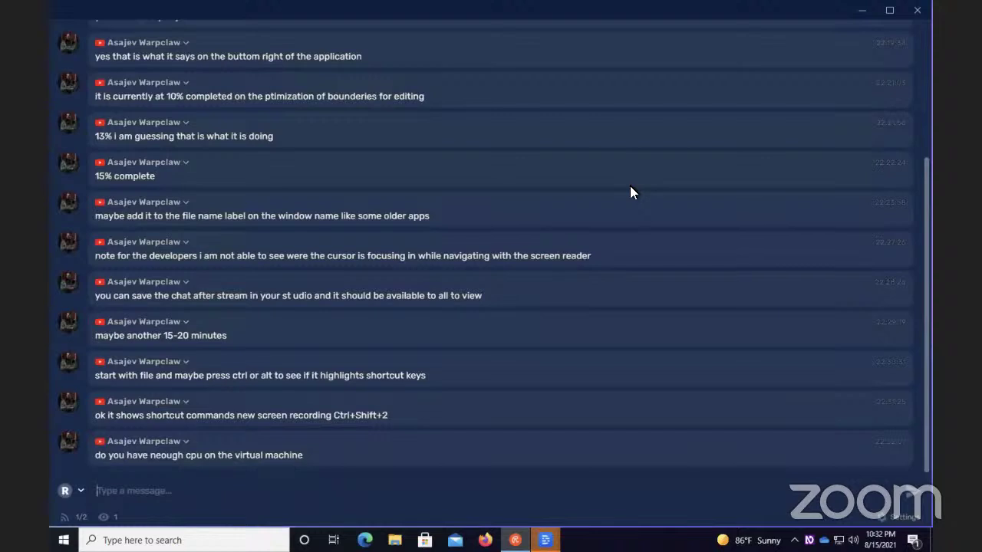
pyautogui.hotkey('alt', 'Tab')
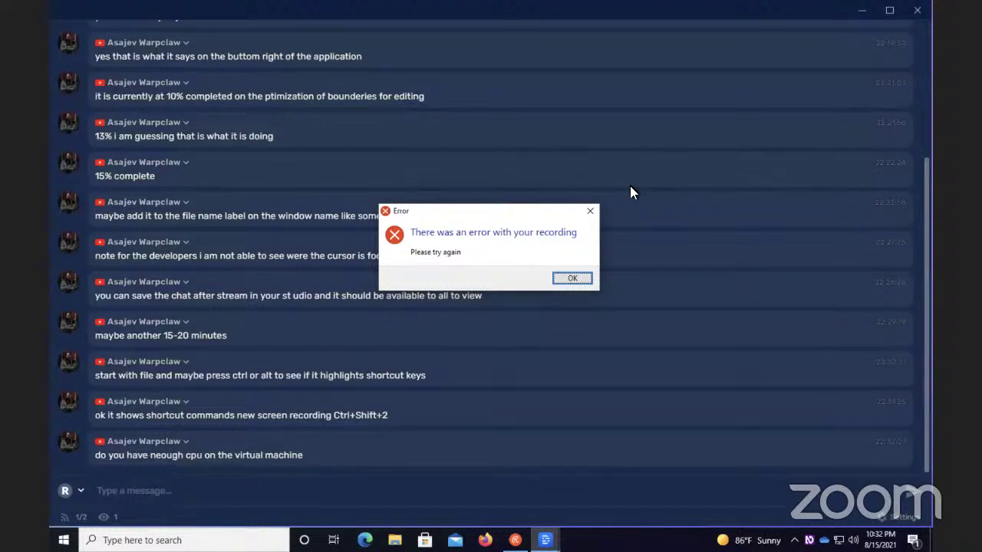
pyautogui.press('Return')
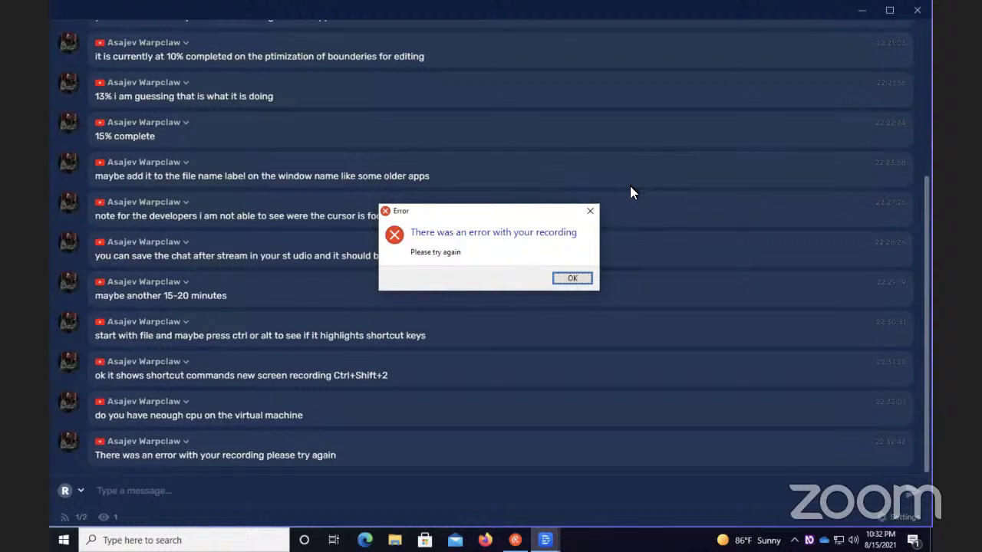
pyautogui.press('Return')
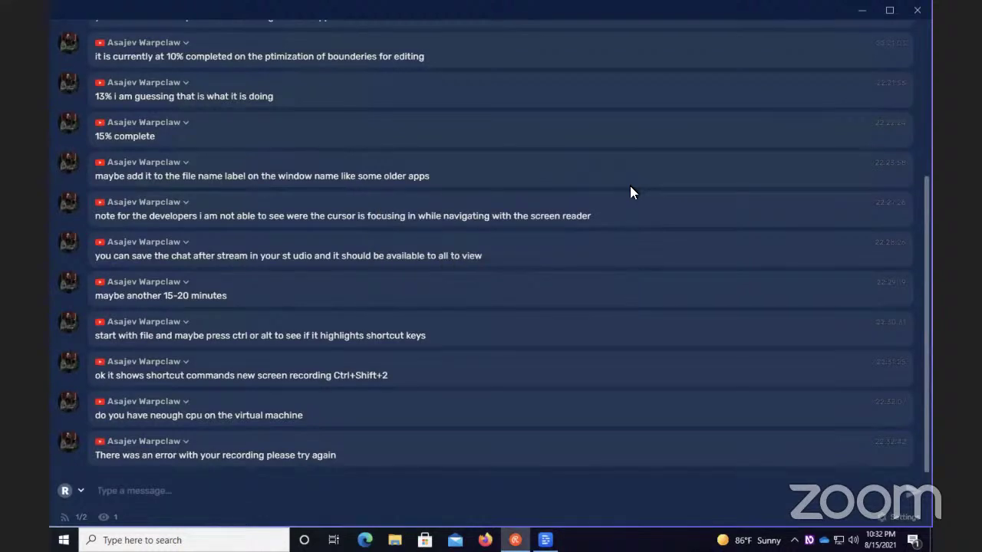
# Try again to start a full-screen recording from over the live stream chat window and dismiss the resulting dialog
pyautogui.hotkey('alt', 'Tab')
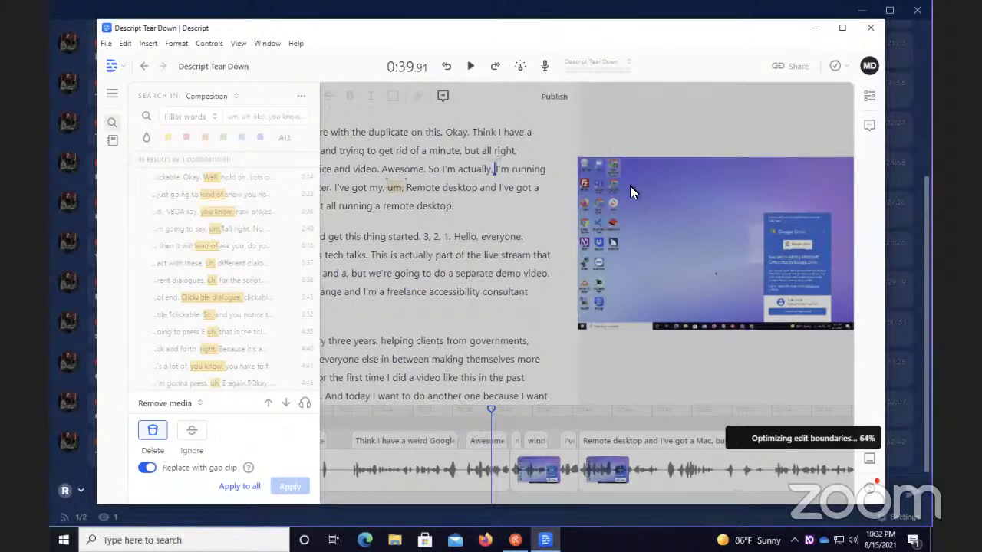
pyautogui.hotkey('alt', 'Tab')
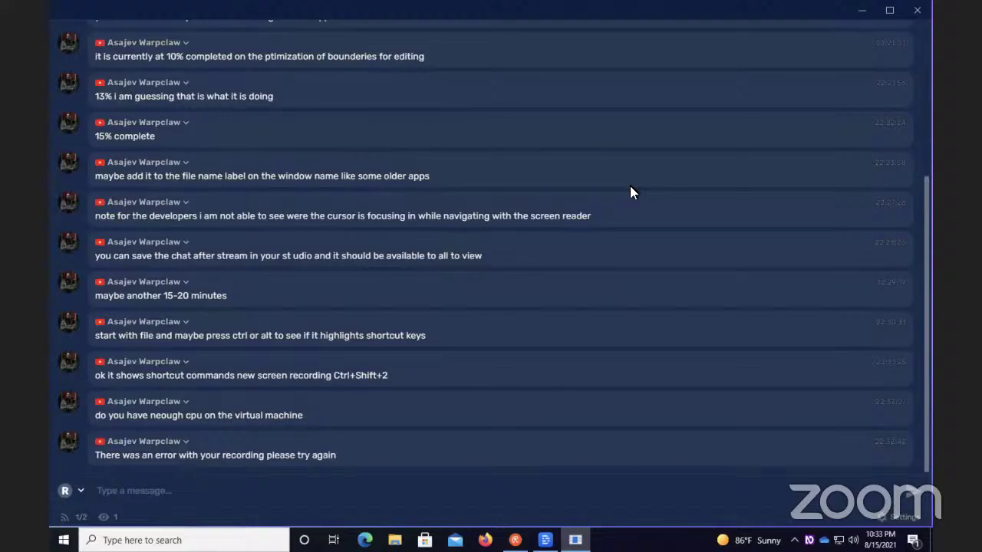
pyautogui.hotkey('ctrl', 'shift', '2')
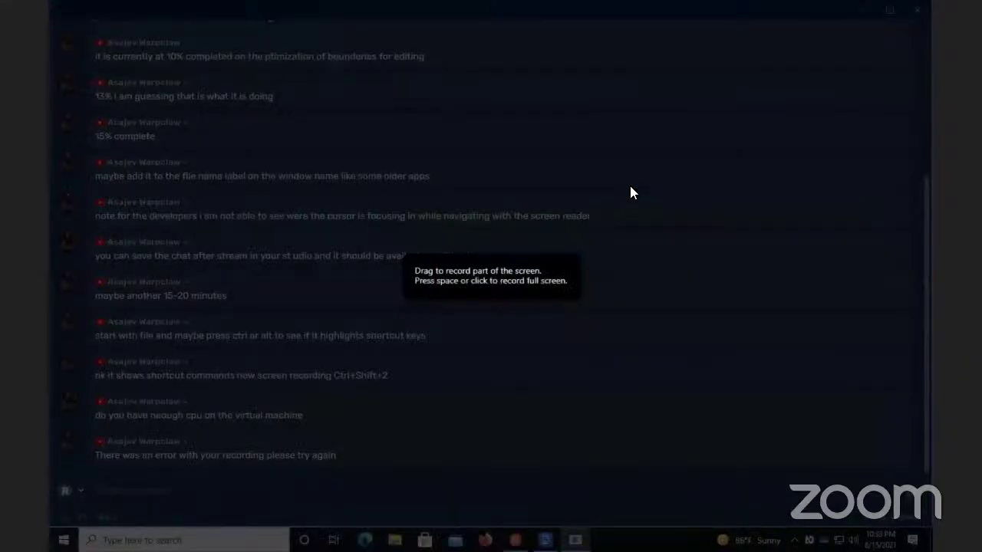
pyautogui.press('space')
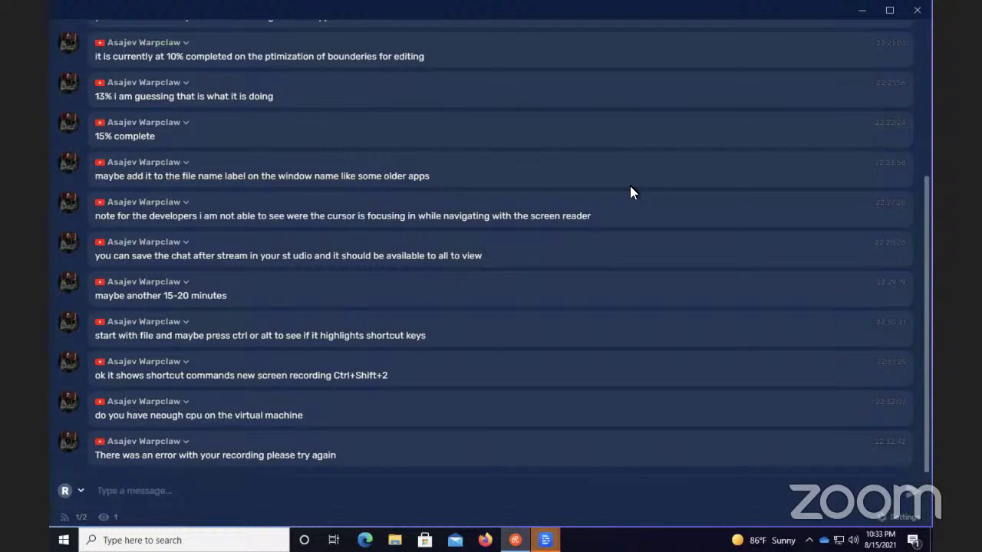
pyautogui.press('Return')
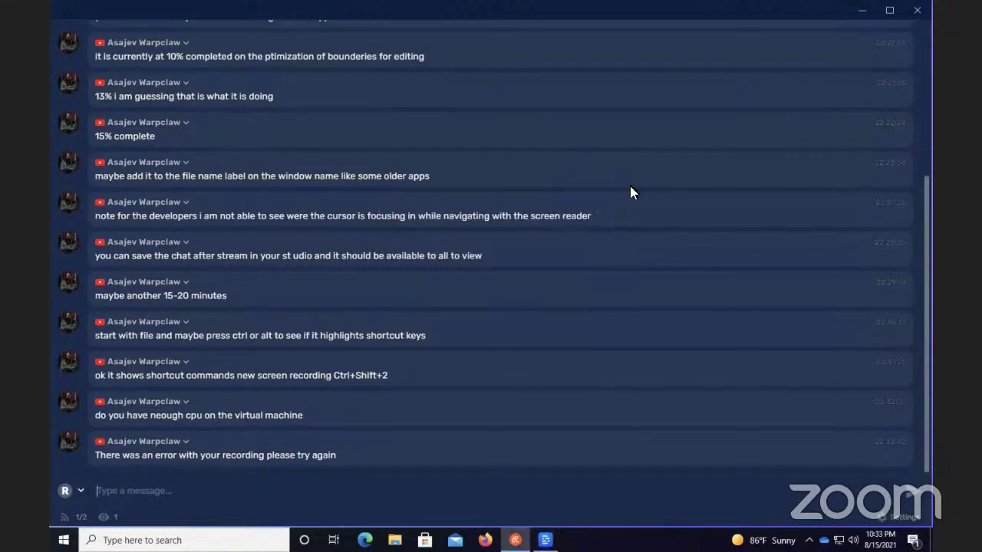
# Switch to Descript and delete the opening of the transcript through "get this thing started. 3, 2, 1. Hello, everyone."
pyautogui.hotkey('alt', 'Tab')
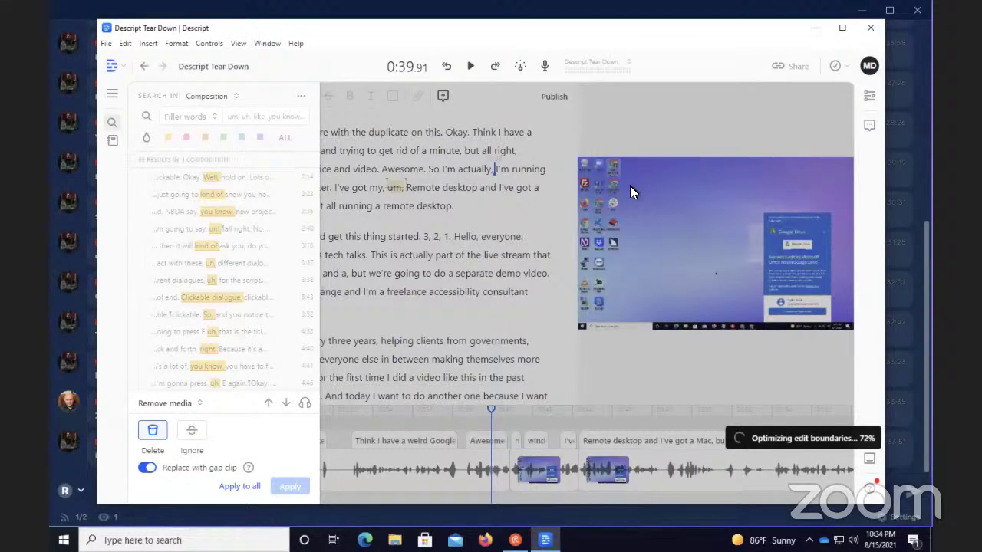
pyautogui.scroll(-20, 631, 191)
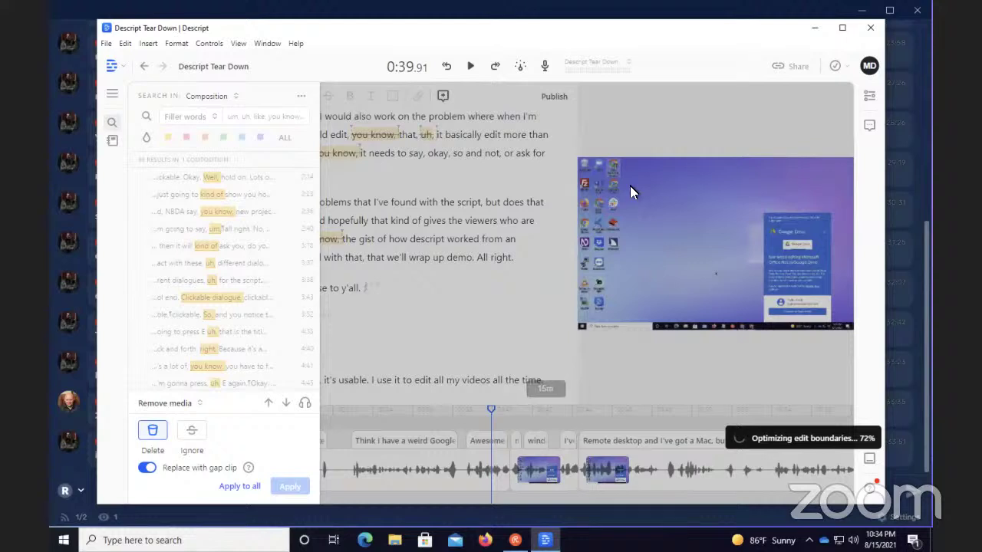
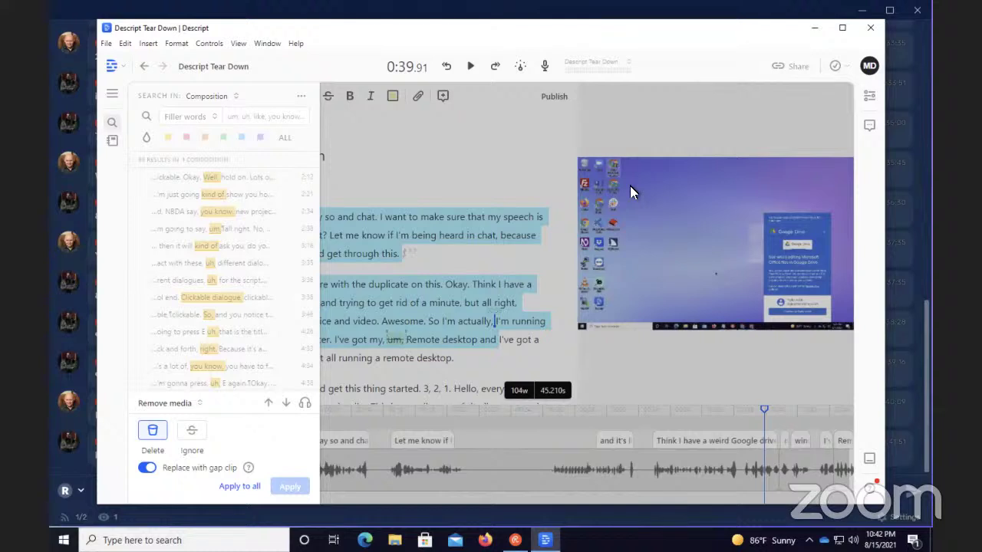
pyautogui.hotkey('shift', 'Right')
pyautogui.hotkey('shift', 'Right')
pyautogui.hotkey('shift', 'Right')
pyautogui.hotkey('shift', 'Right')
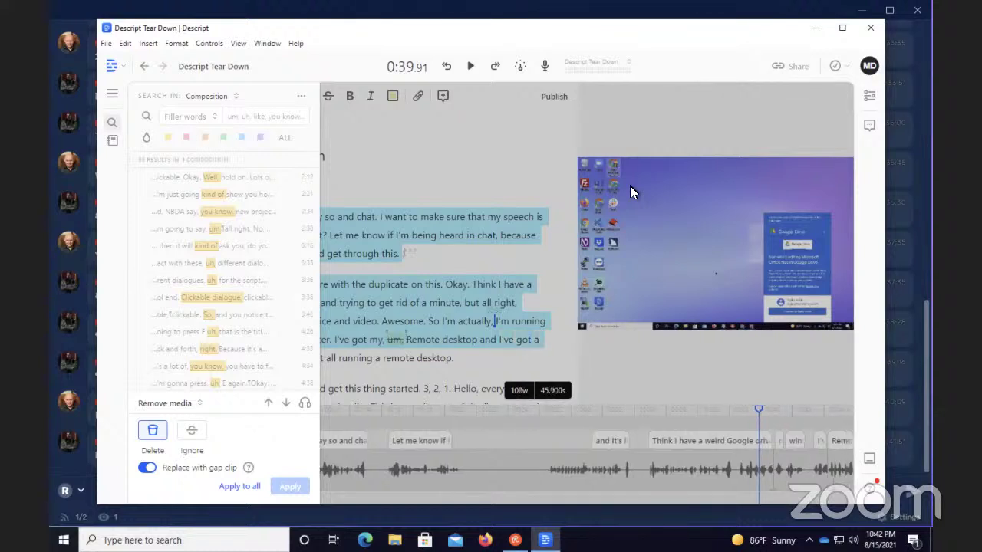
pyautogui.hotkey('shift', 'Down')
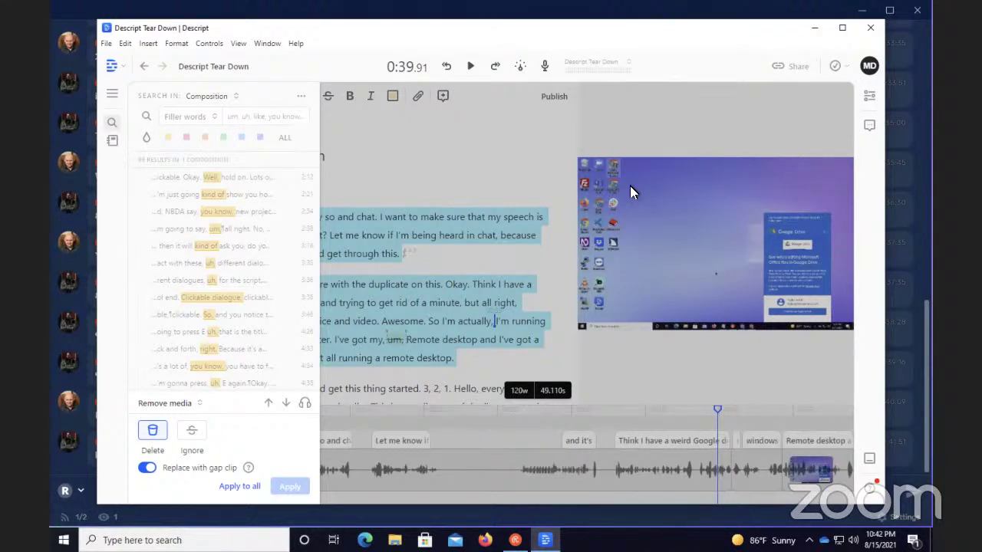
pyautogui.hotkey('shift', 'Down')
pyautogui.hotkey('shift', 'Right')
pyautogui.hotkey('shift', 'Right')
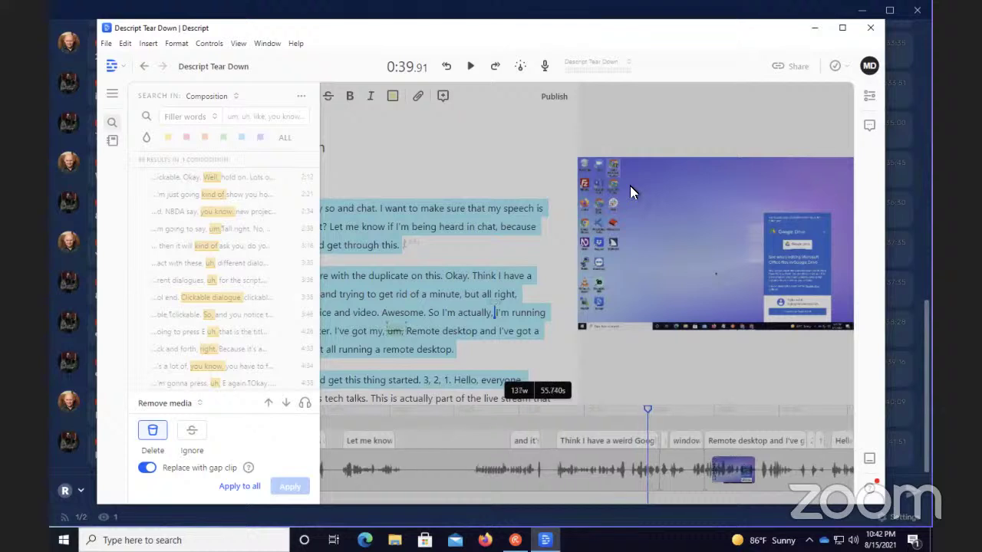
pyautogui.hotkey('shift', 'Left')
pyautogui.hotkey('shift', 'Left')
pyautogui.hotkey('shift', 'Left')
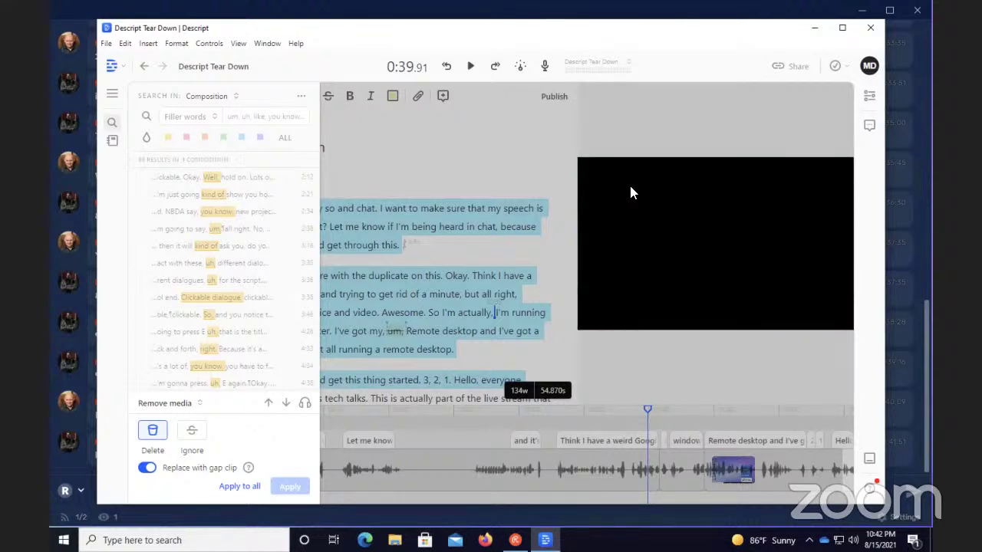
pyautogui.press('BackSpace')
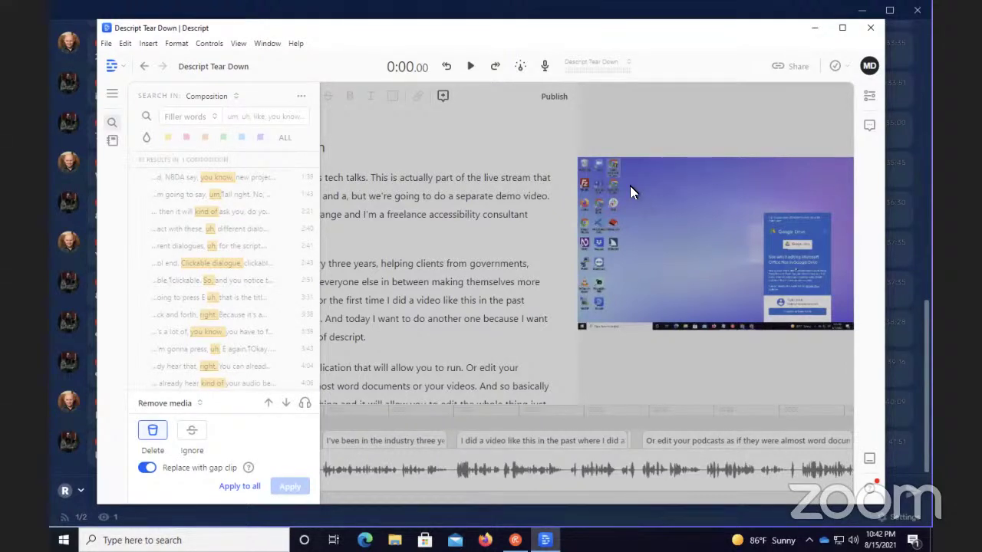
# Play the trimmed composition from its start to 0:07.93 and close the project menu
pyautogui.press('space')
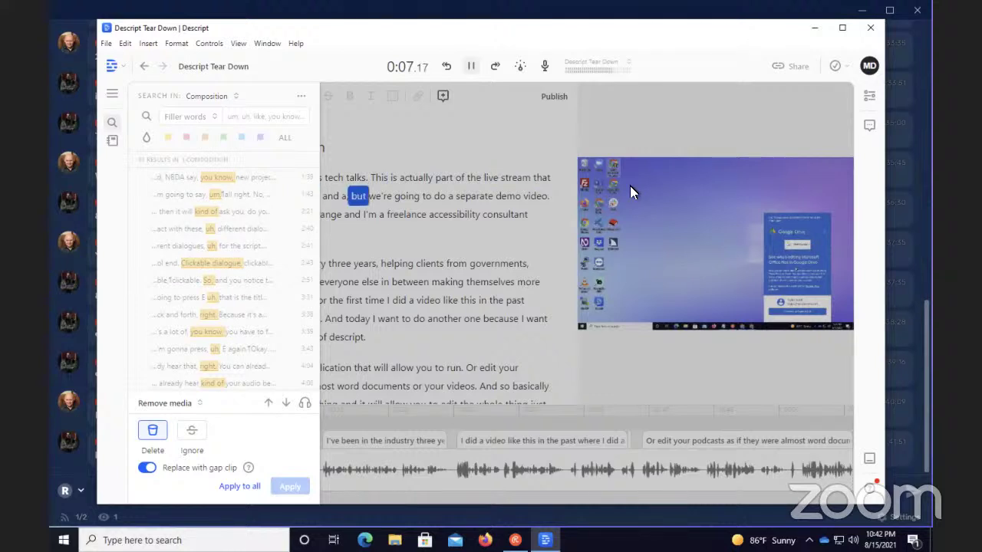
pyautogui.press('space')
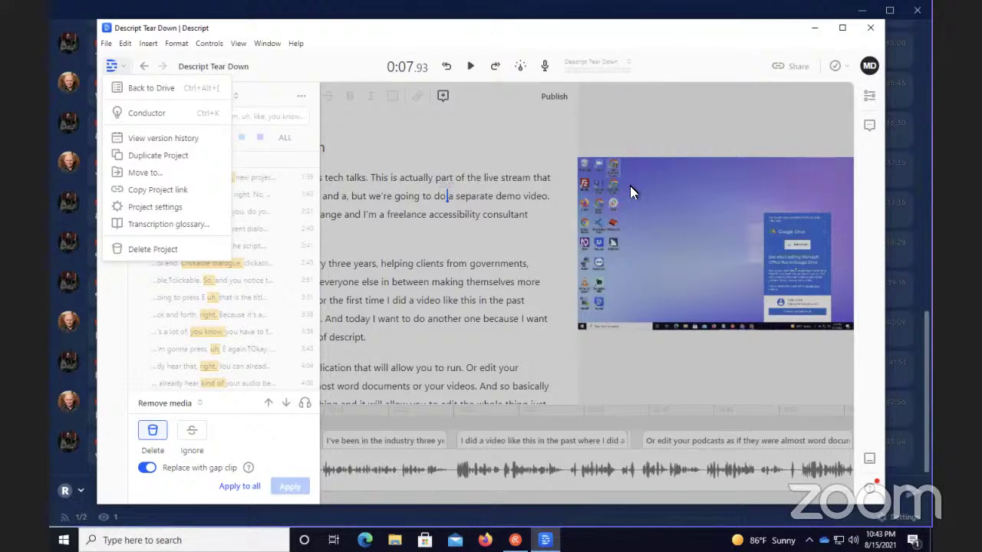
pyautogui.click(631, 192)
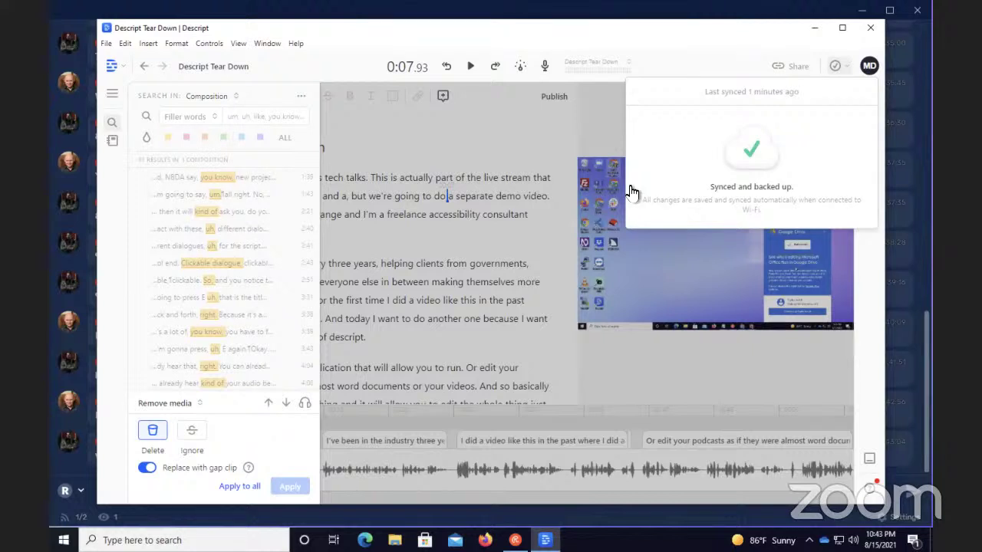
# Go to the filler word "uh" after "going to press E", play that passage to 3:33.59, and look back over the earlier transcript
pyautogui.press('Down')
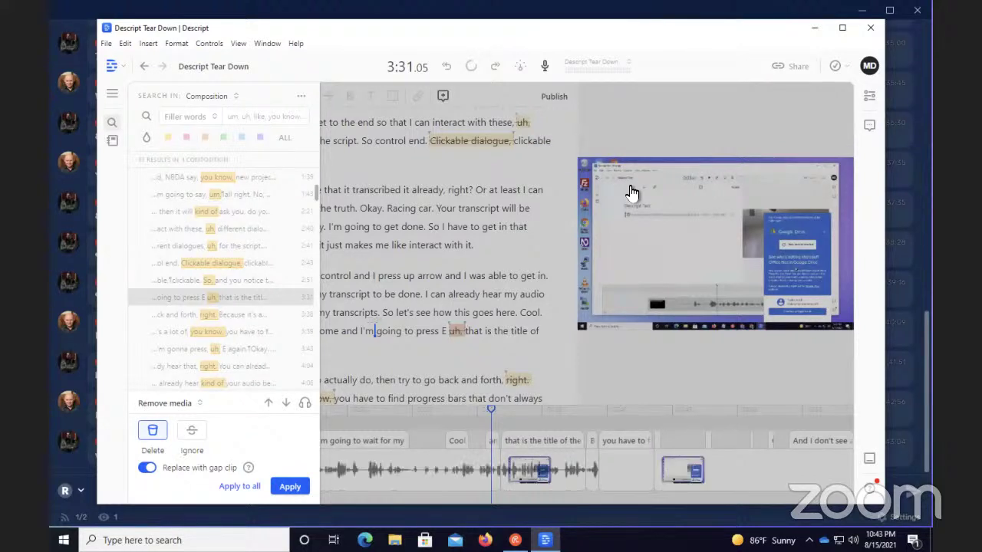
pyautogui.press('space')
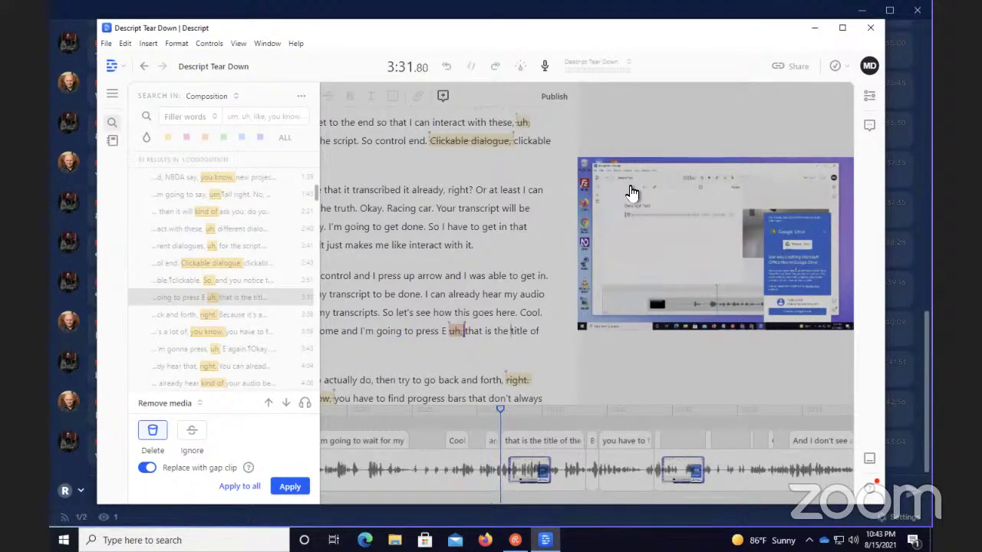
pyautogui.press('space')
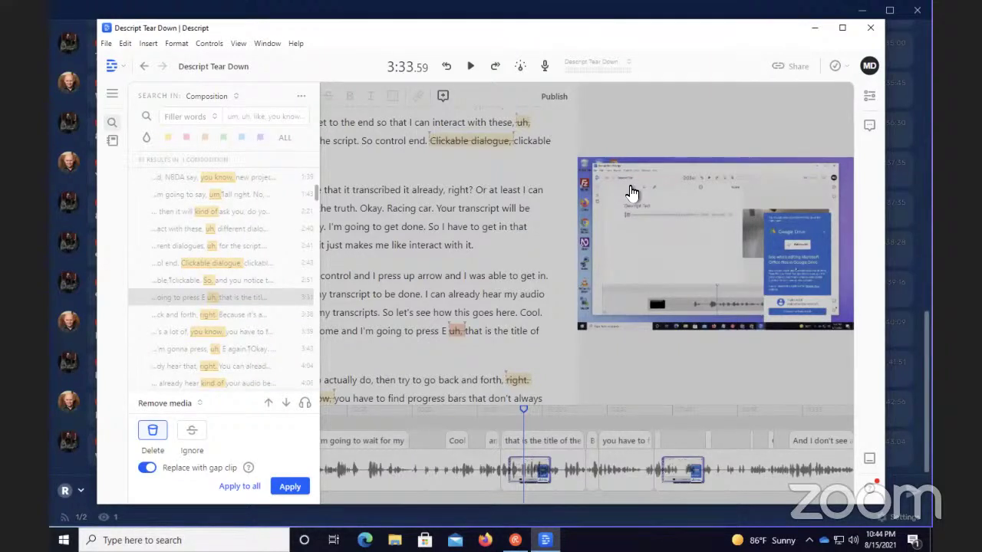
pyautogui.scroll(15, 632, 192)
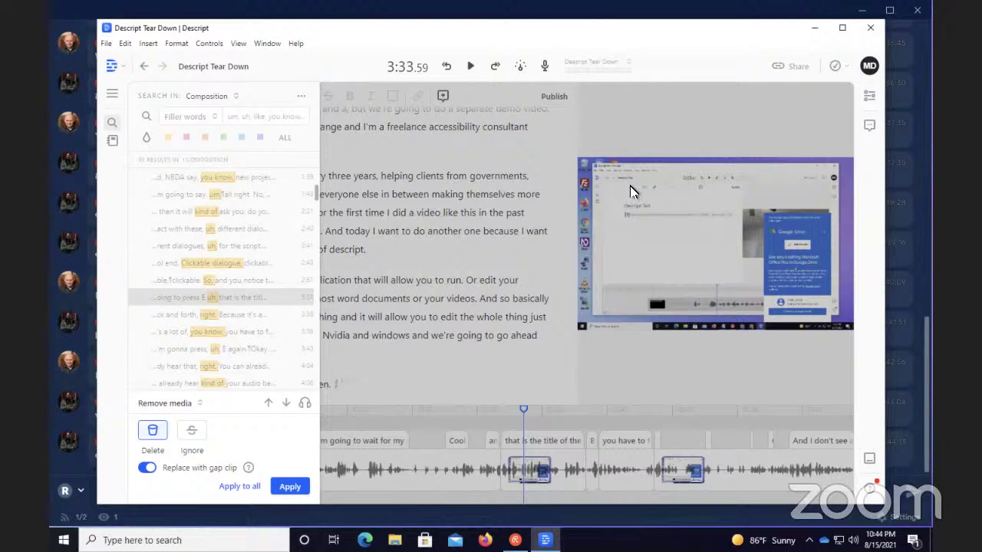
# Check the latest live stream chat messages and dismiss the recording error dialog
pyautogui.hotkey('alt', 'Tab')
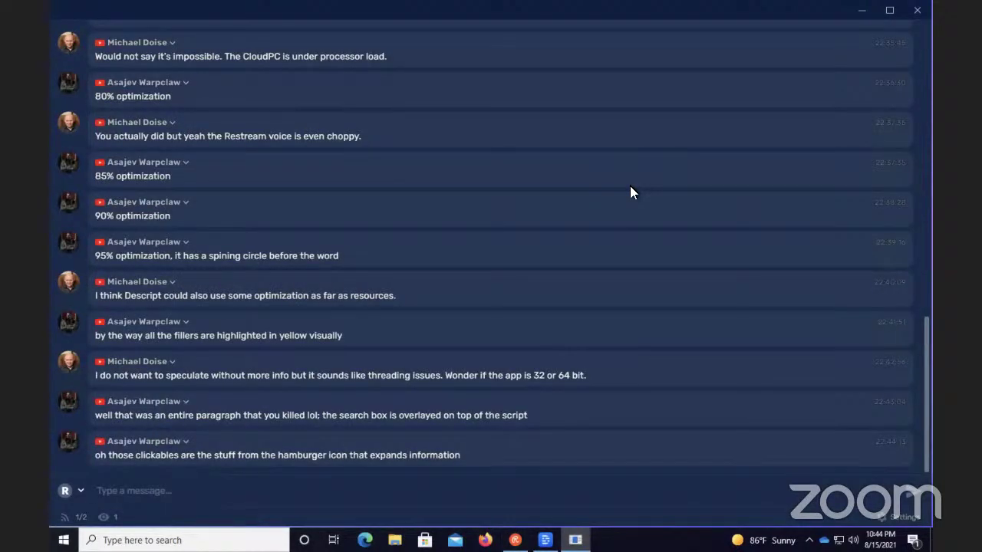
pyautogui.hotkey('ctrl', 'shift', 'r')
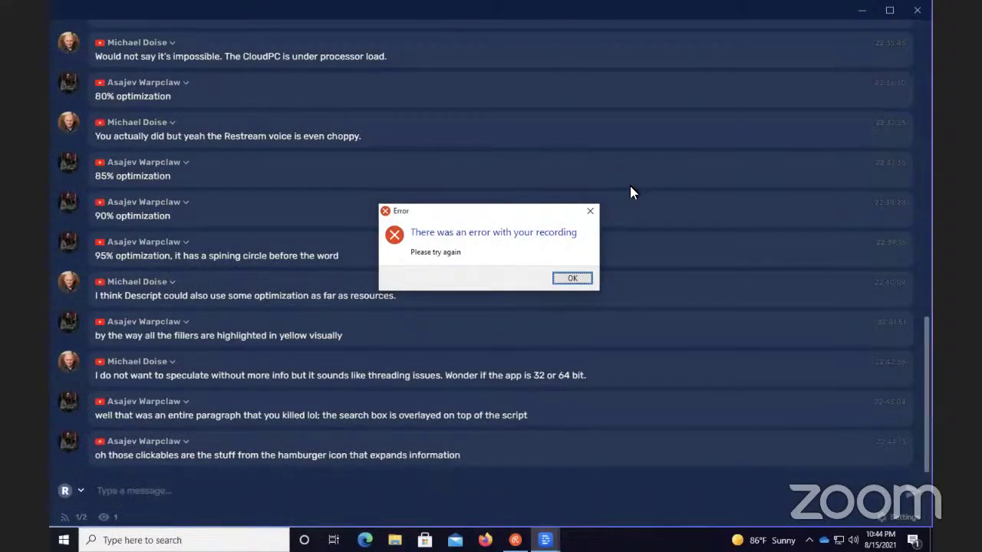
pyautogui.press('Return')
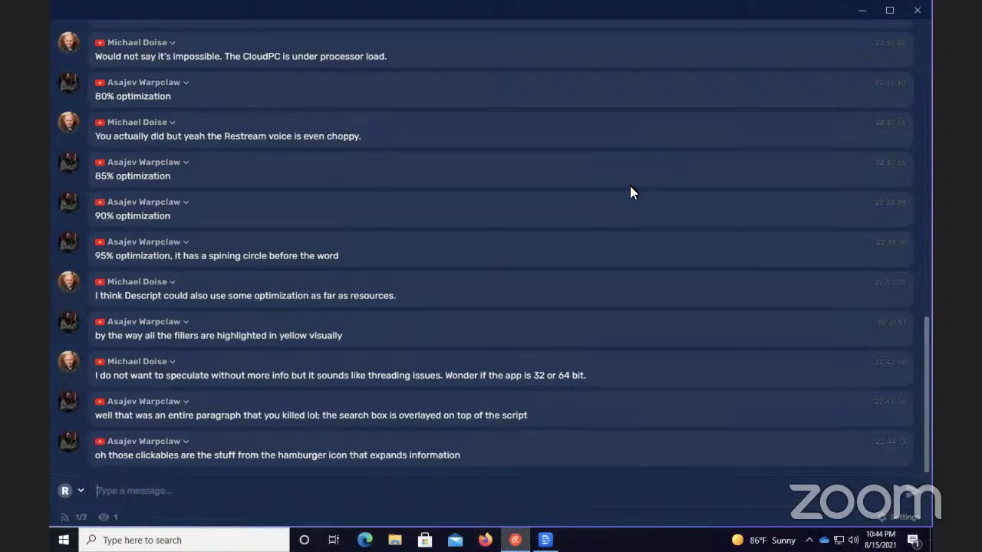
# Close the remote session's disconnection notice and select the Cloud PC Business 2vCPU/8GB/128GB workspace in Microsoft Remote Desktop Beta
pyautogui.hotkey('alt', 'Tab')
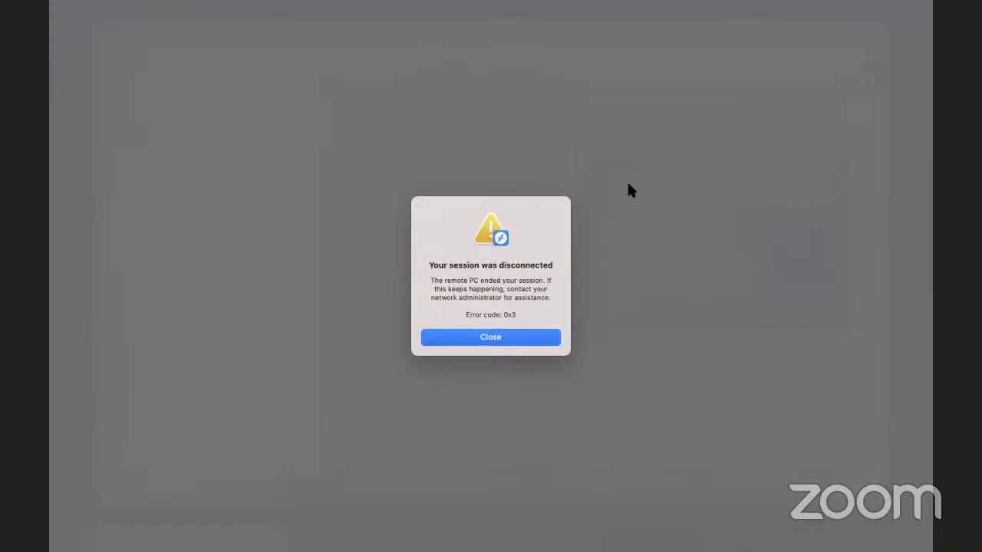
pyautogui.press('Return')
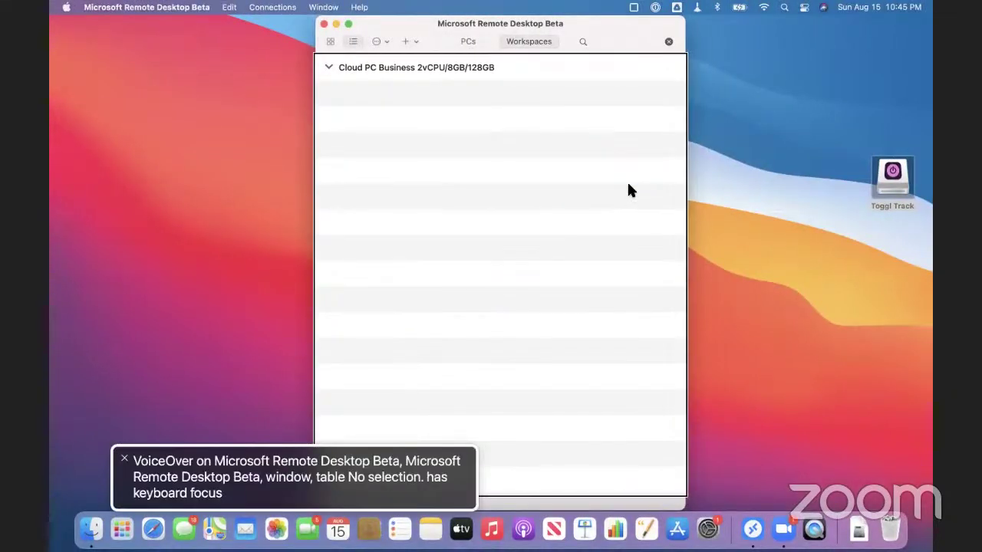
pyautogui.press('super+Tab')
pyautogui.press('super+Tab')
pyautogui.press('super+Tab')
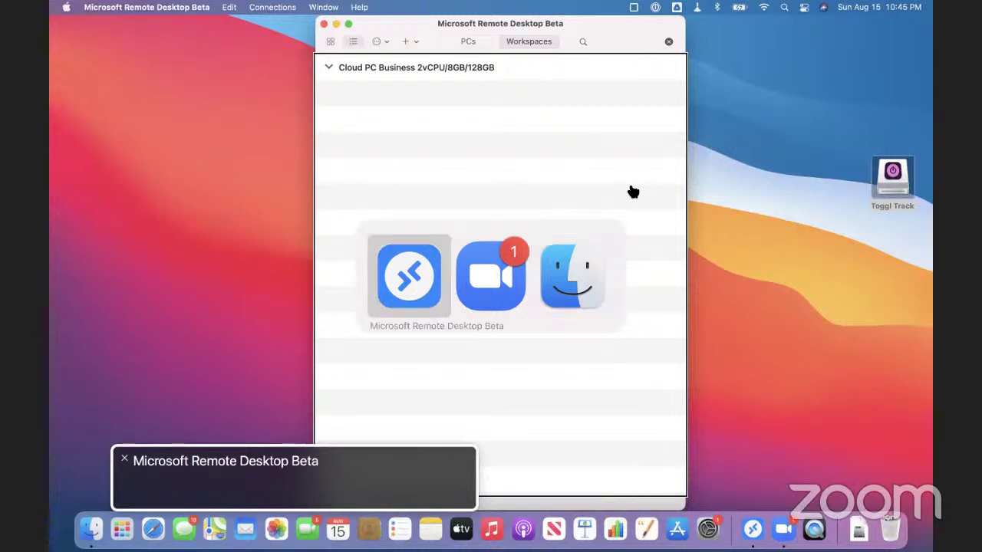
pyautogui.hotkey('ctrl', 'alt', 'Left')
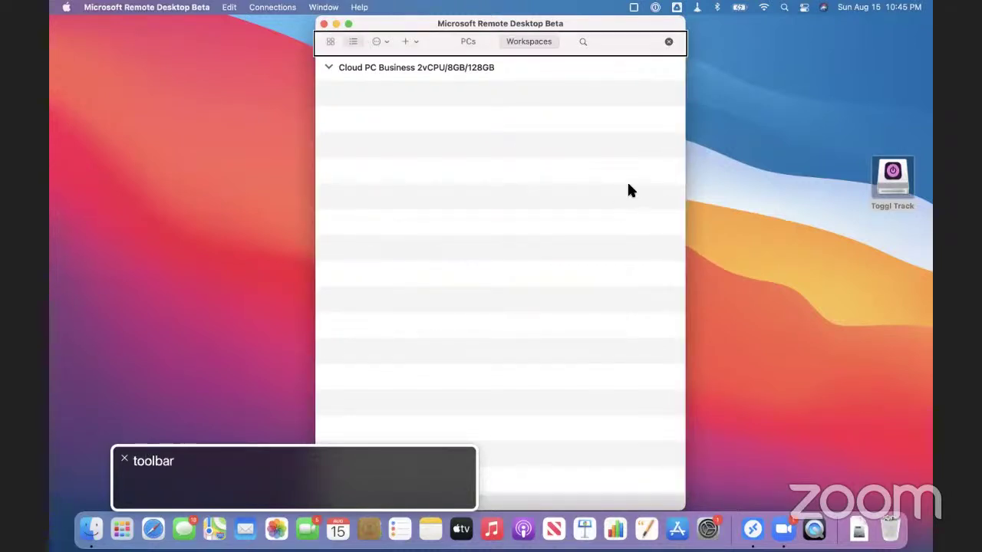
pyautogui.press('super+Tab')
pyautogui.press('super+Tab')
pyautogui.press('super+Tab')
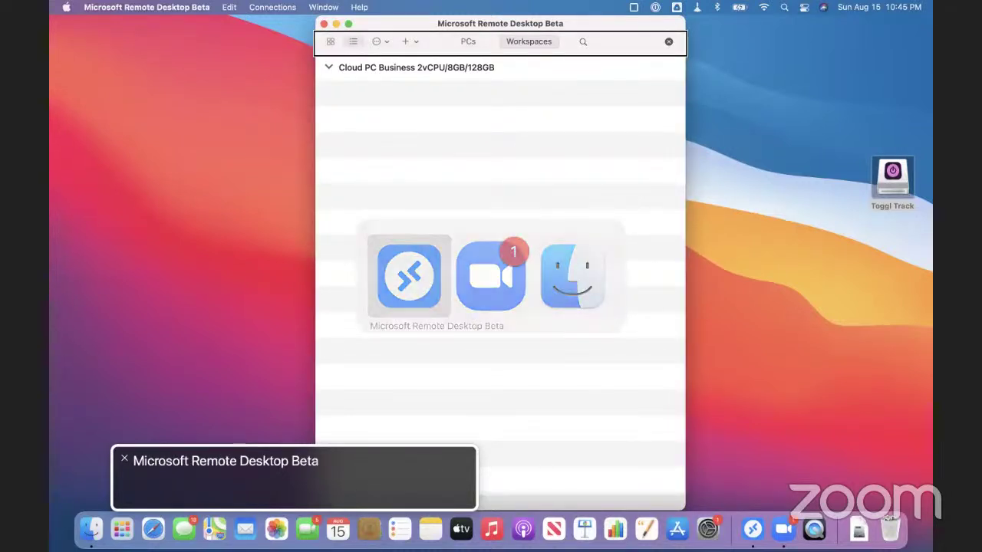
pyautogui.hotkey('ctrl', 'alt', 'Left')
pyautogui.press('Down')
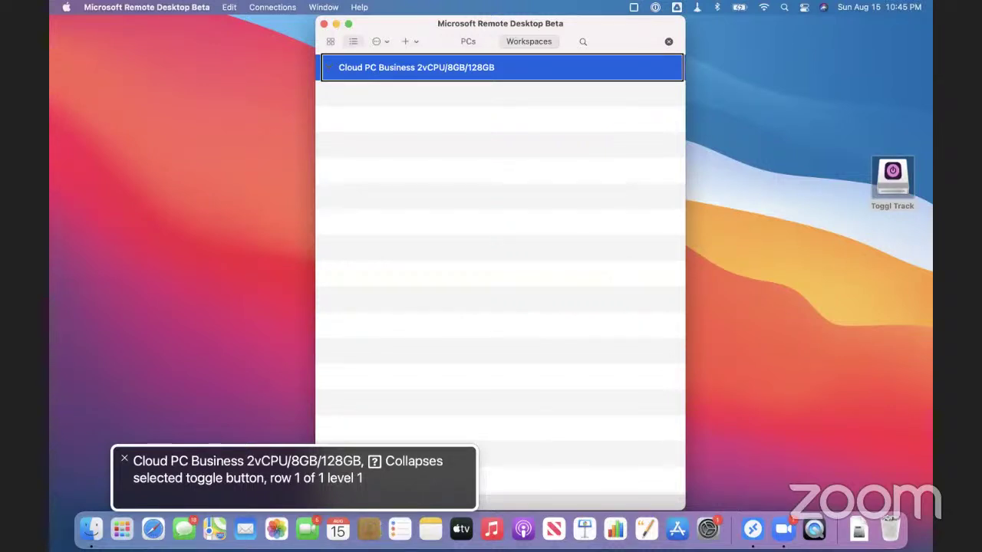
pyautogui.hotkey('ctrl', 'alt', 'shift', 'Up')
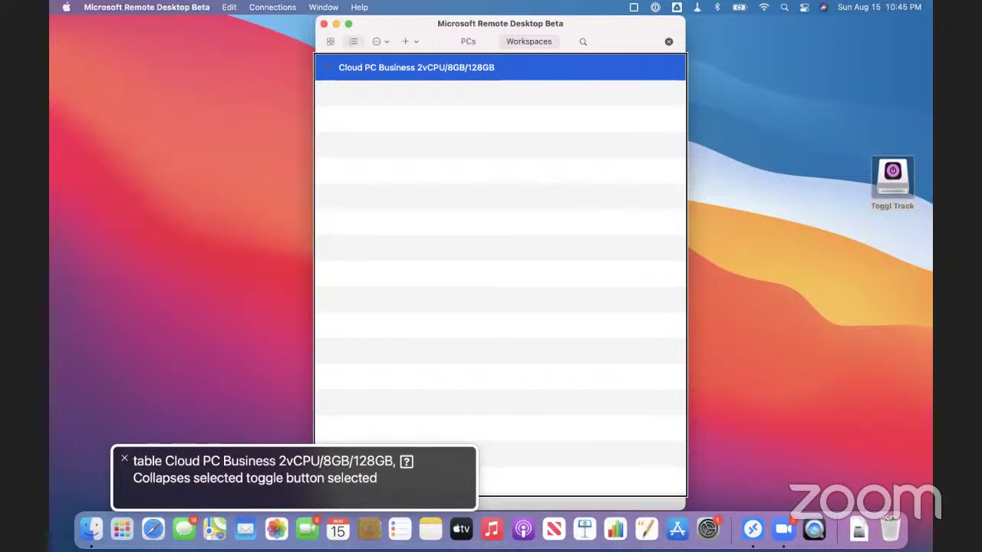
pyautogui.press('super+Tab')
pyautogui.press('super+Tab')
pyautogui.press('super+shift+Tab')
pyautogui.press('super+Tab')
pyautogui.press('super+shift+Tab')
pyautogui.press('super+Tab')
pyautogui.press('super+Tab')
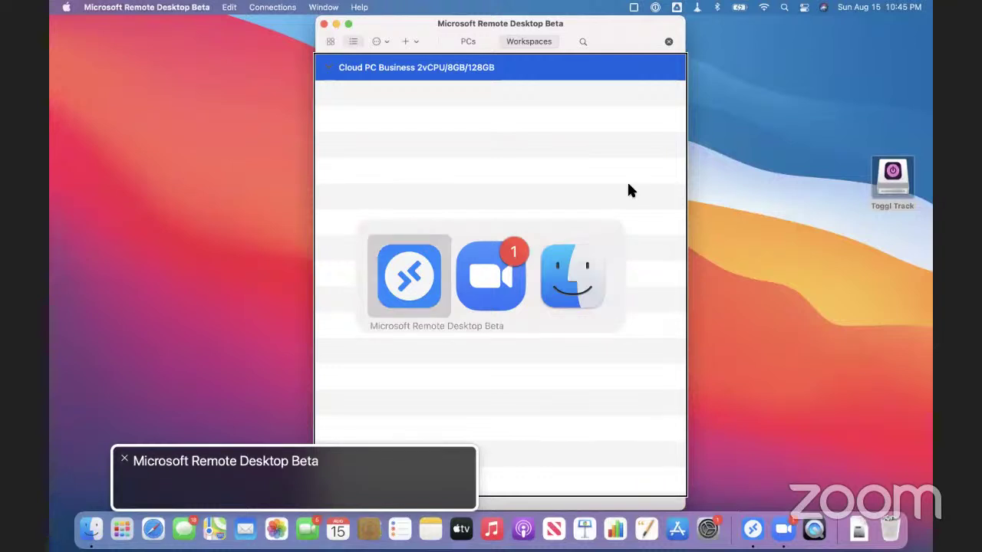
# Examine the Cloud PC Business 2vCPU/8GB/128GB workspace entry and the window's display options for a way to reconnect
pyautogui.hotkey('ctrl', 'alt', 'shift', 'Down')
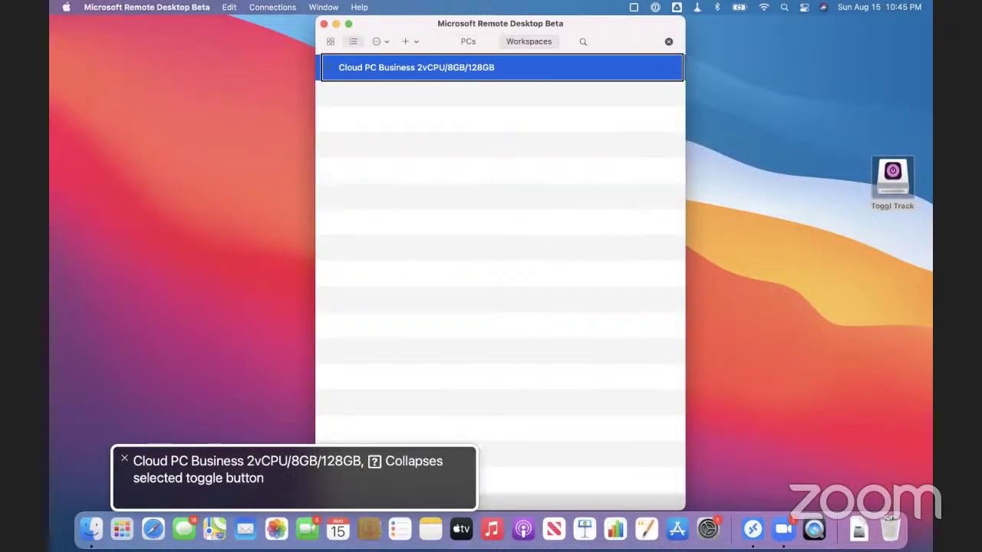
pyautogui.hotkey('ctrl', 'alt', 'shift', 'Down')
pyautogui.hotkey('ctrl', 'alt', 'Right')
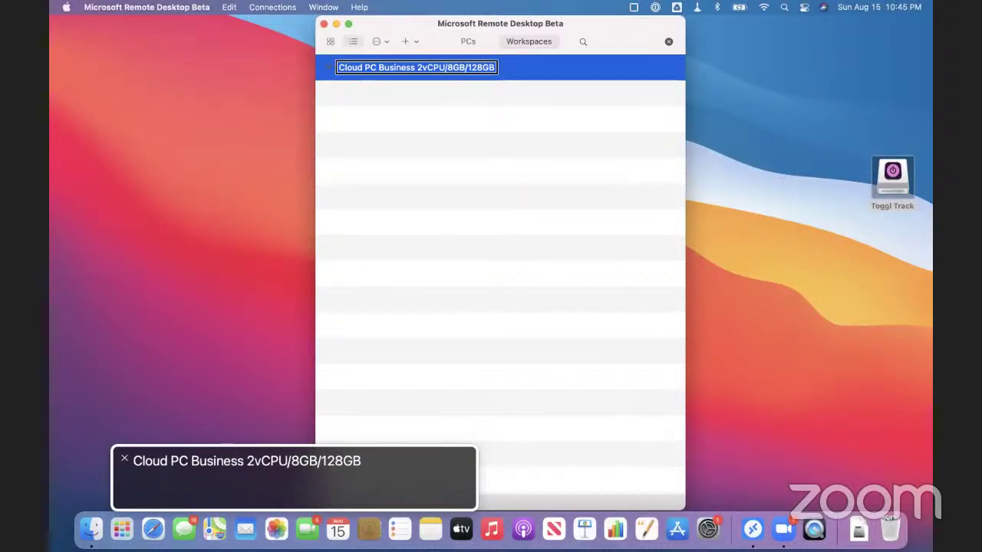
pyautogui.press('Tab')
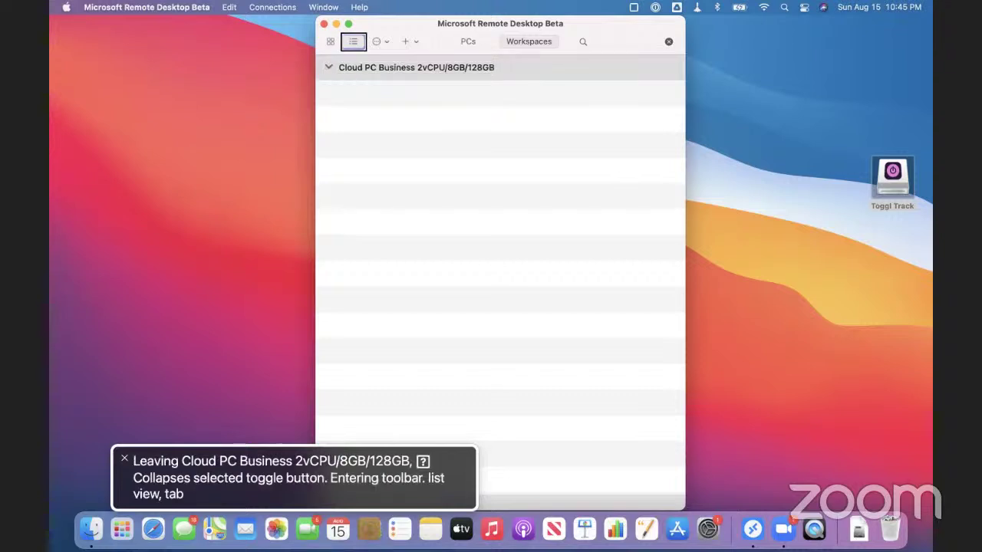
pyautogui.hotkey('ctrl', 'alt', 'Right')
pyautogui.press('Tab')
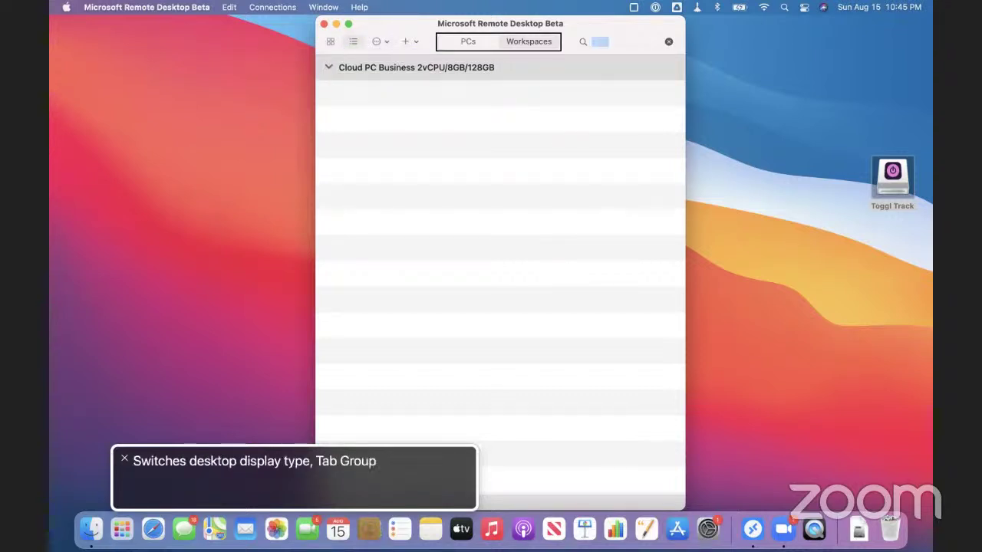
pyautogui.press('Tab')
pyautogui.press('Down')
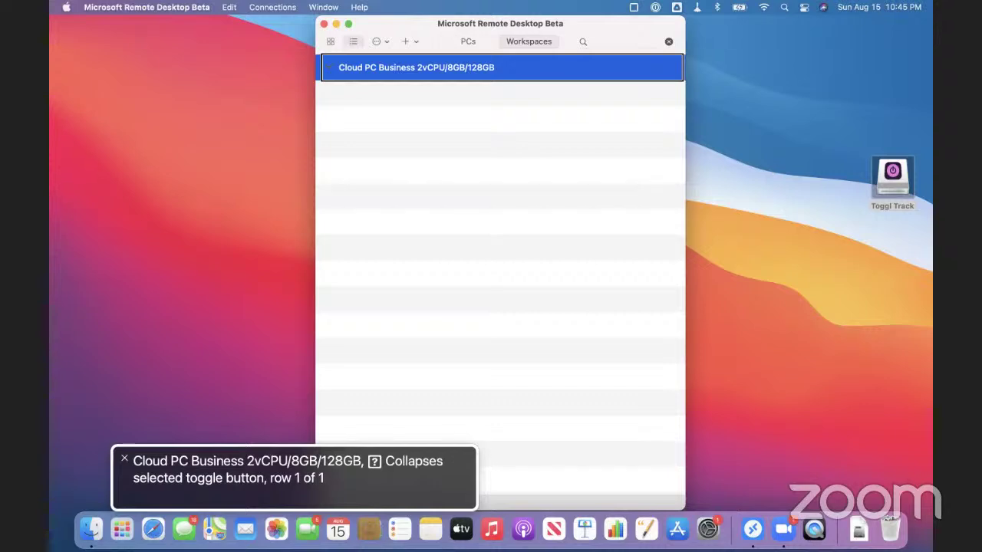
pyautogui.press('super+alt+backslash')
pyautogui.press('Tab')
pyautogui.hotkey('shift', 'Tab')
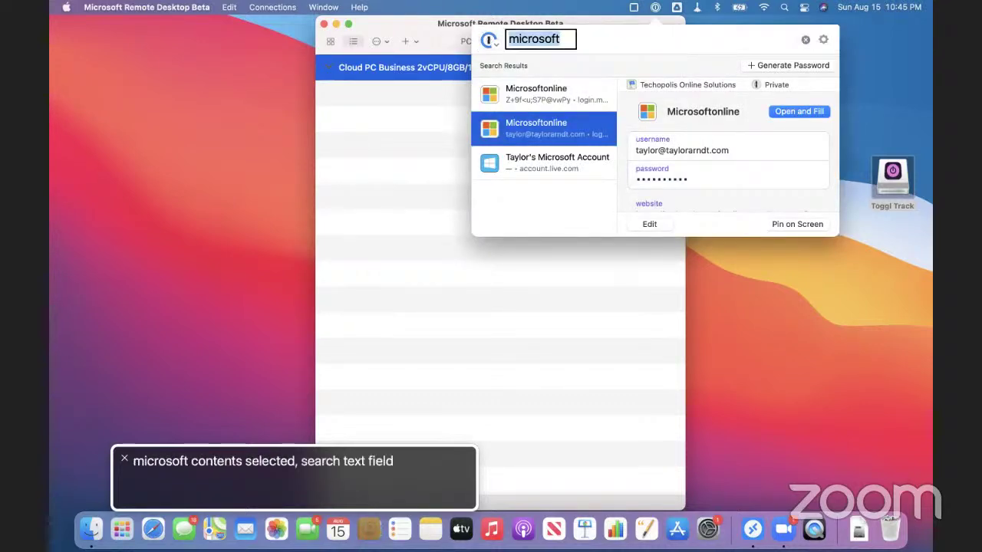
pyautogui.press('BackSpace')
pyautogui.press('Escape')
# Read the remote session's disconnection notice and close it
pyautogui.press('Return')
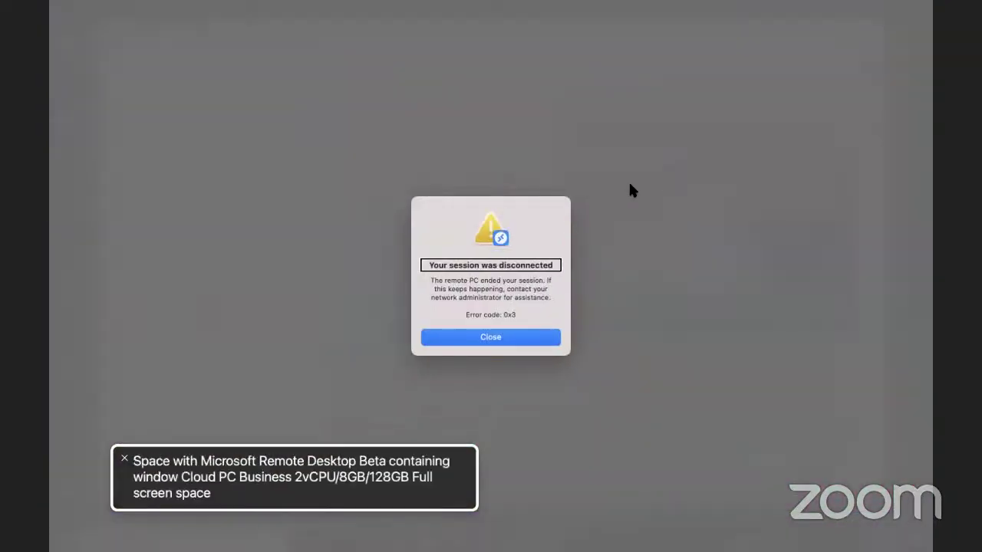
pyautogui.hotkey('ctrl', 'alt', 'Right')
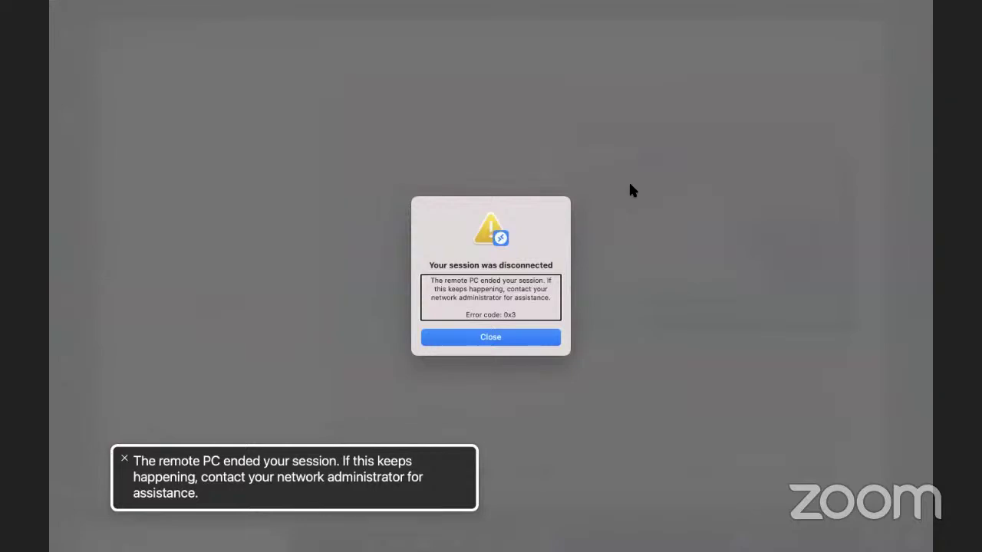
pyautogui.hotkey('ctrl', 'alt', 'Right')
pyautogui.hotkey('ctrl', 'alt', 'space')
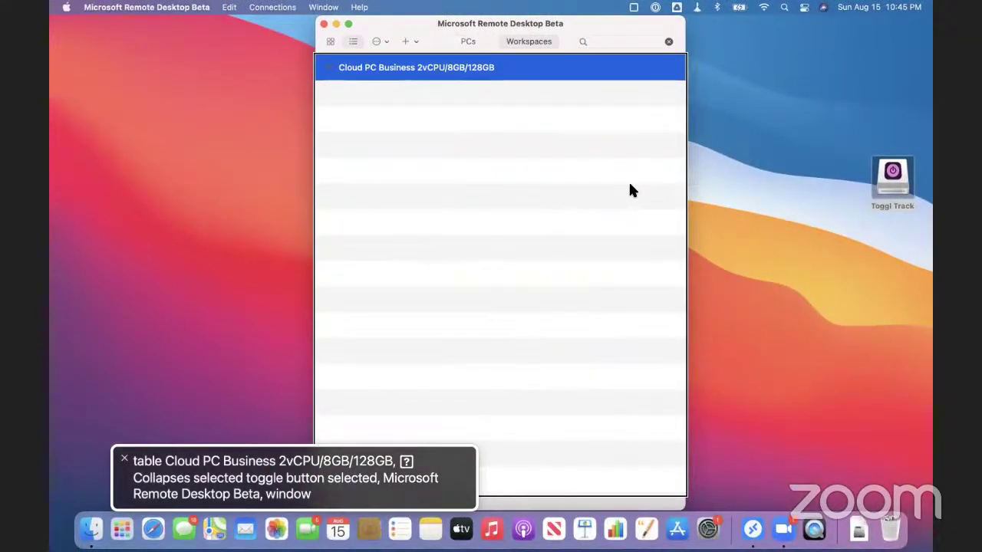
# Start the Cloud PC session from the Cloud PC Business 2vCPU/8GB/128GB workspace
pyautogui.hotkey('ctrl', 'alt', 'shift', 'Down')
pyautogui.hotkey('ctrl', 'alt', 'shift', 'Down')
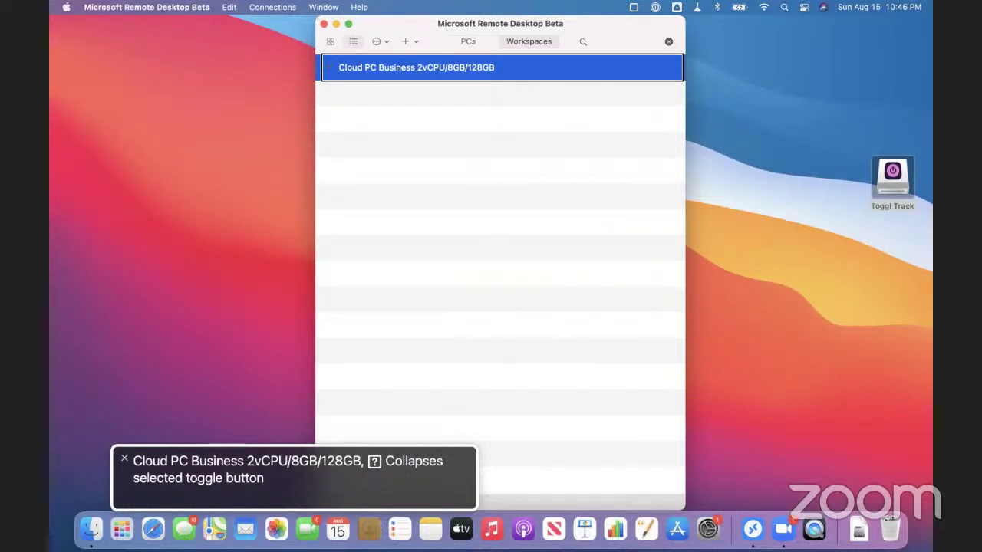
pyautogui.hotkey('ctrl', 'alt', 'Right')
pyautogui.hotkey('ctrl', 'alt', 'Left')
pyautogui.hotkey('ctrl', 'alt', 'Right')
pyautogui.press('Right')
pyautogui.hotkey('ctrl', 'alt', 'Right')
pyautogui.hotkey('ctrl', 'alt', 'space')
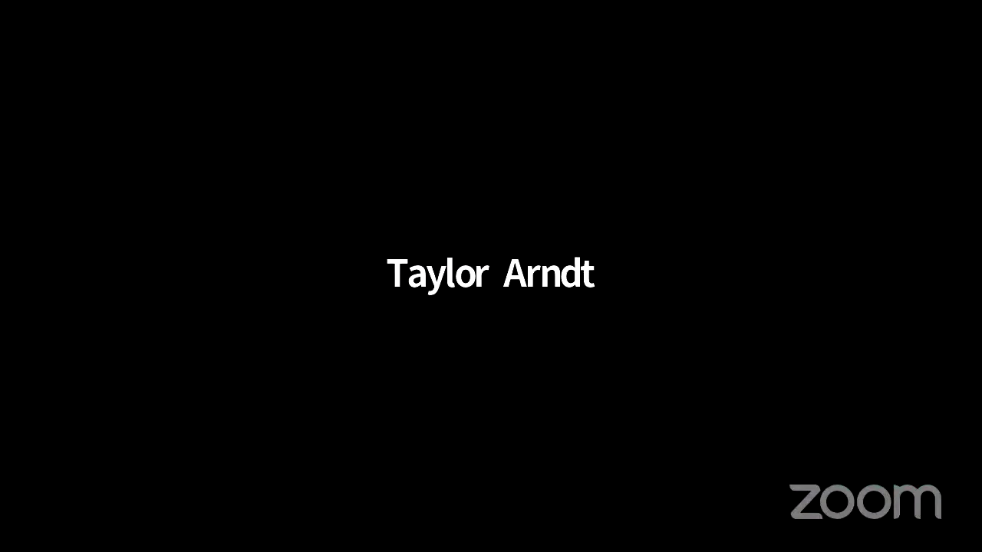
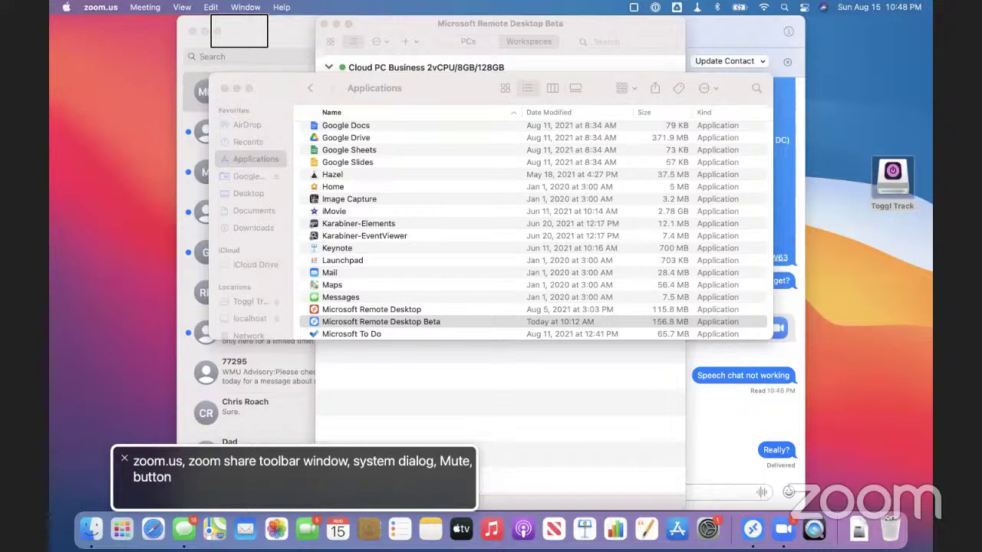
# Return to the full-screen Windows session, dismiss its Start menu, and switch from the chat to the Descript Tear Down project
pyautogui.press('super+F5')
pyautogui.hotkey('ctrl', 'Right')
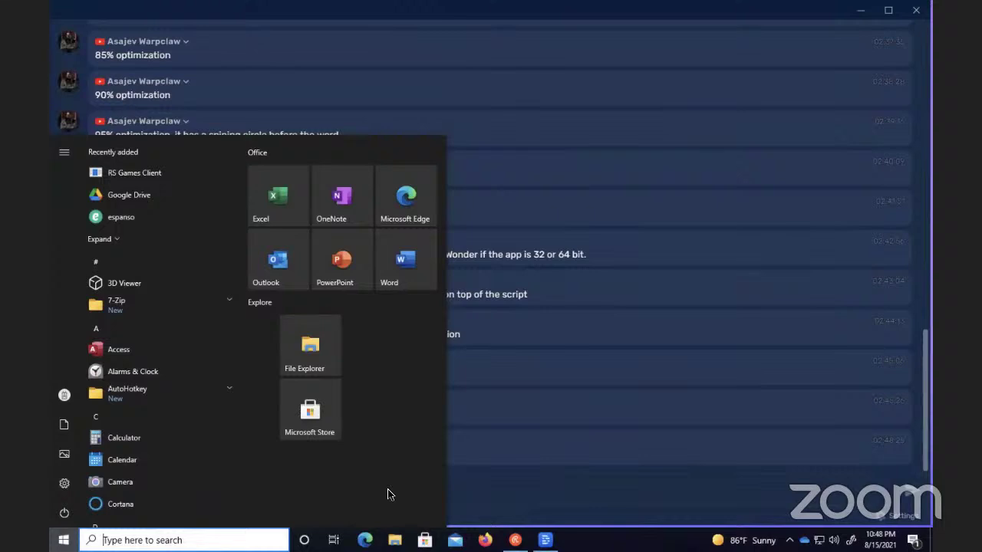
pyautogui.press('Escape')
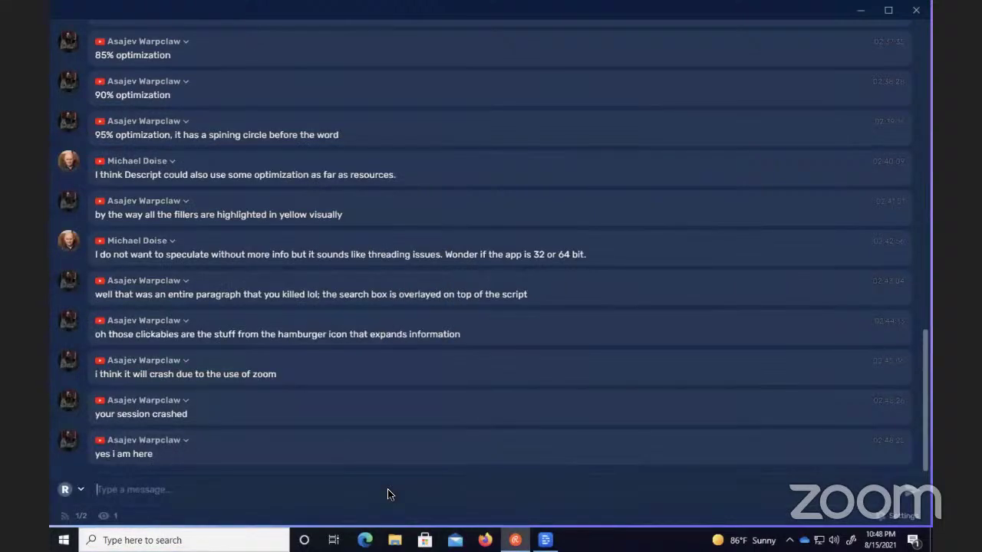
pyautogui.hotkey('alt', 'Tab')
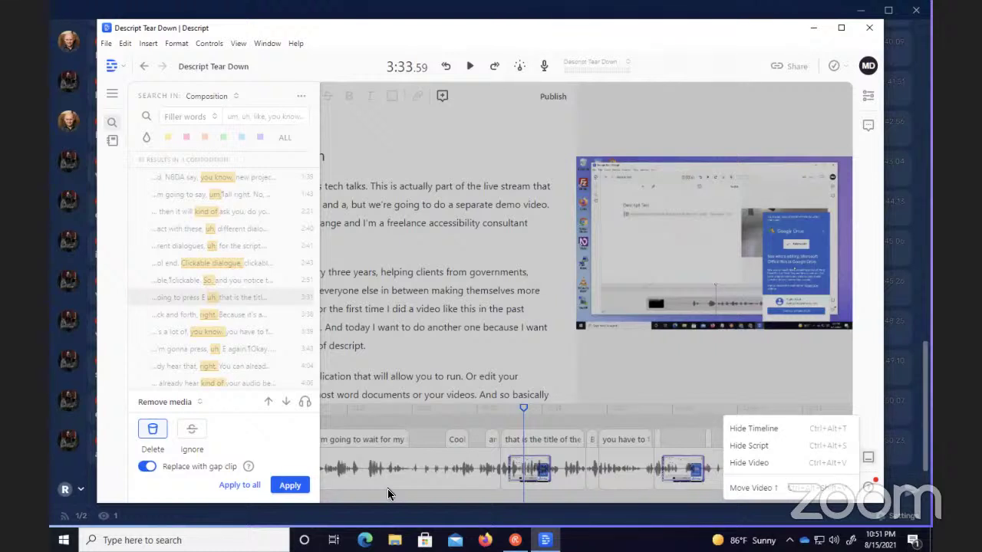
# Close the open view options menu and play the composition from 3:33.59 to 3:46.12
pyautogui.press('Escape')
pyautogui.press('space')
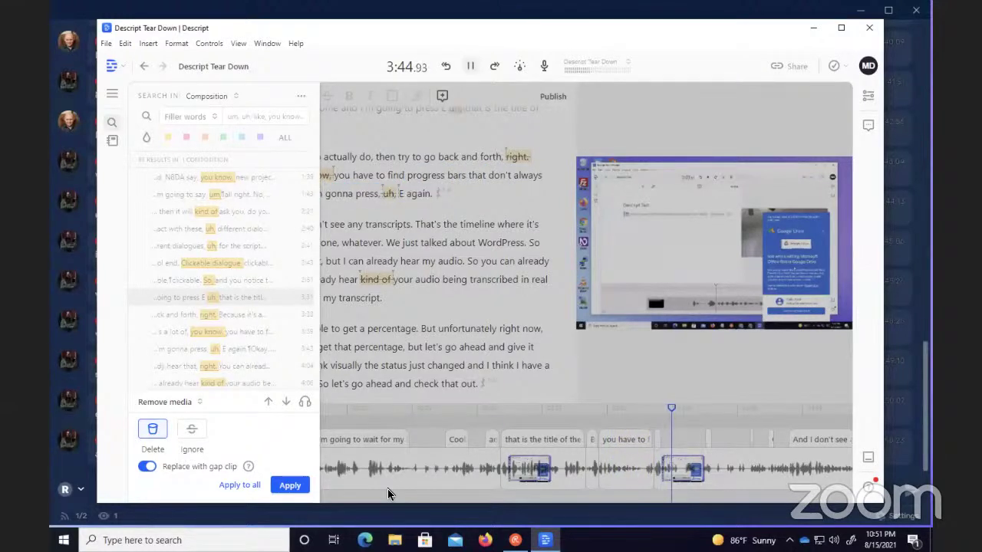
pyautogui.press('space')
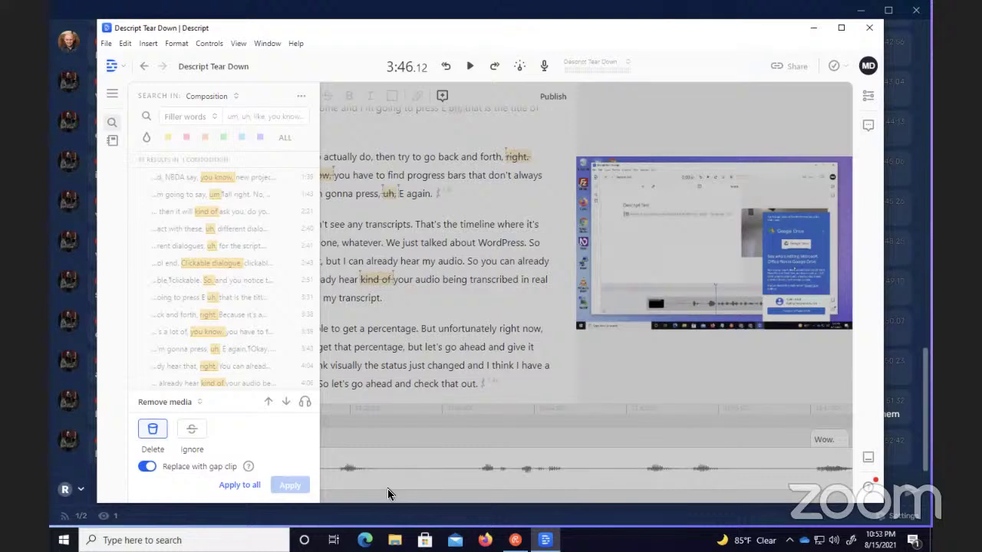
# Go back to the start of the transcript, select its first word, and add the selection to a new composition
pyautogui.hotkey('ctrl', 'Home')
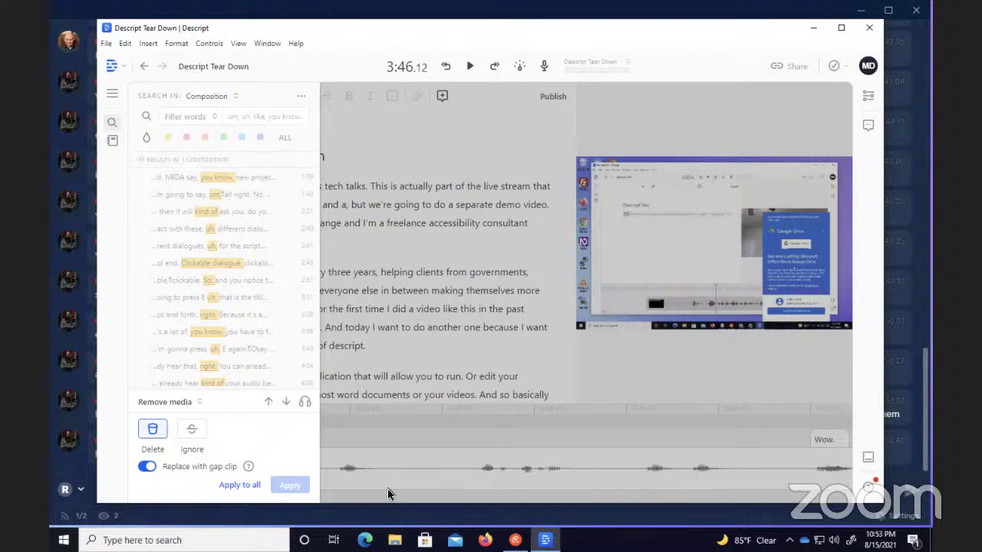
pyautogui.scroll(-10, 387, 494)
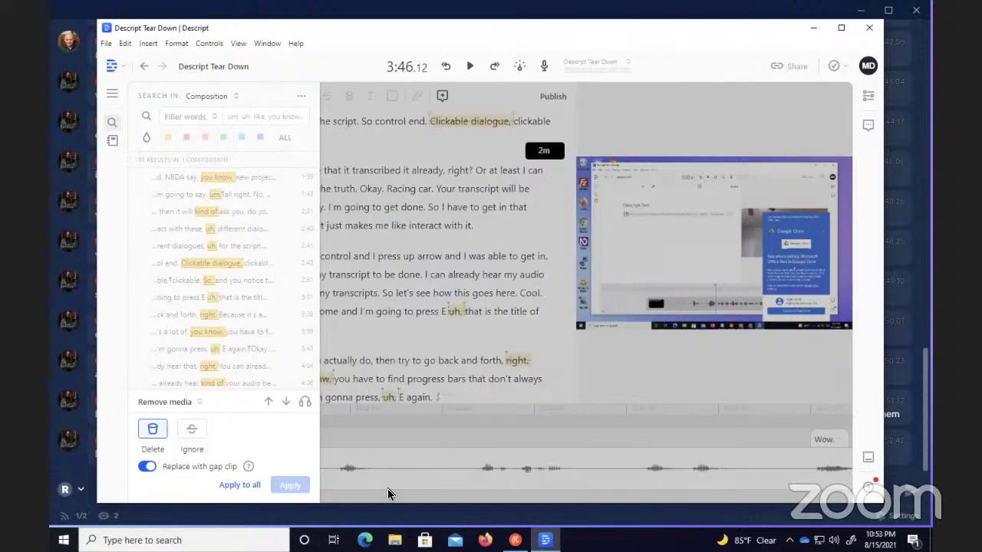
pyautogui.scroll(10, 387, 493)
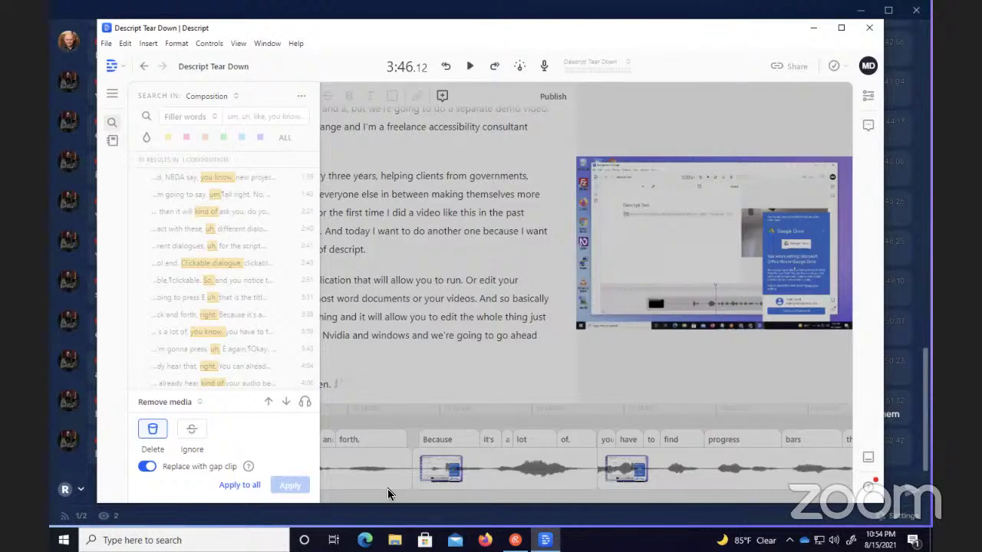
pyautogui.click(388, 493)
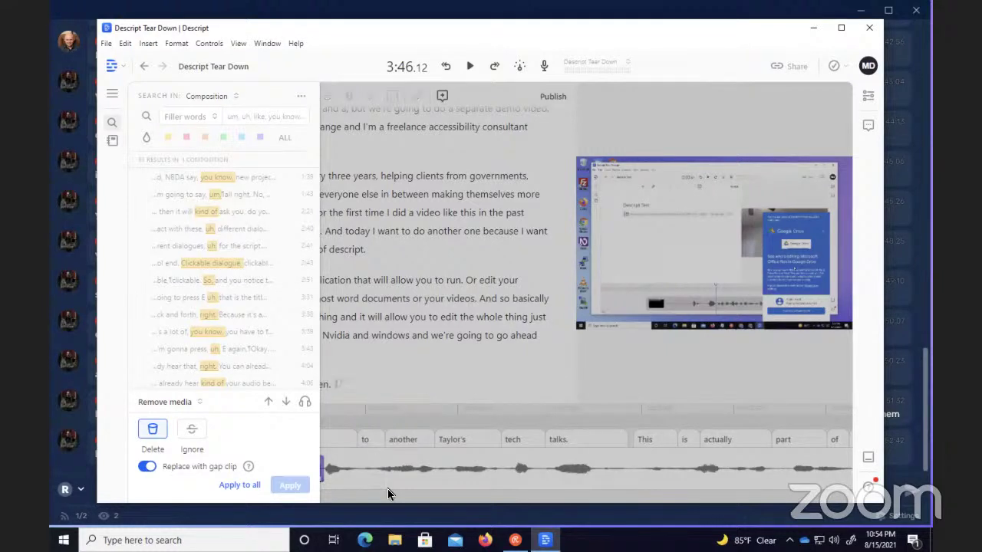
pyautogui.click(388, 493)
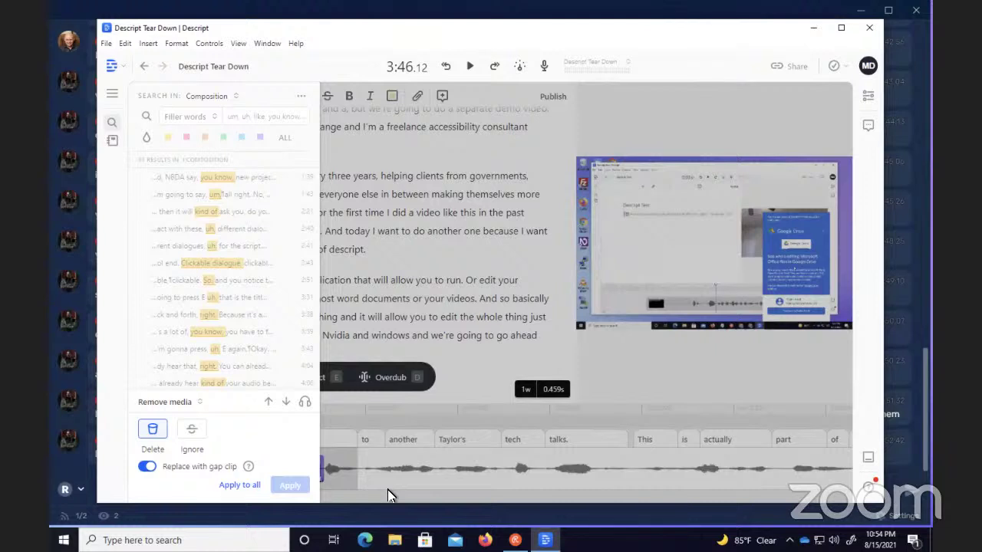
pyautogui.hotkey('ctrl', 'alt', 'n')
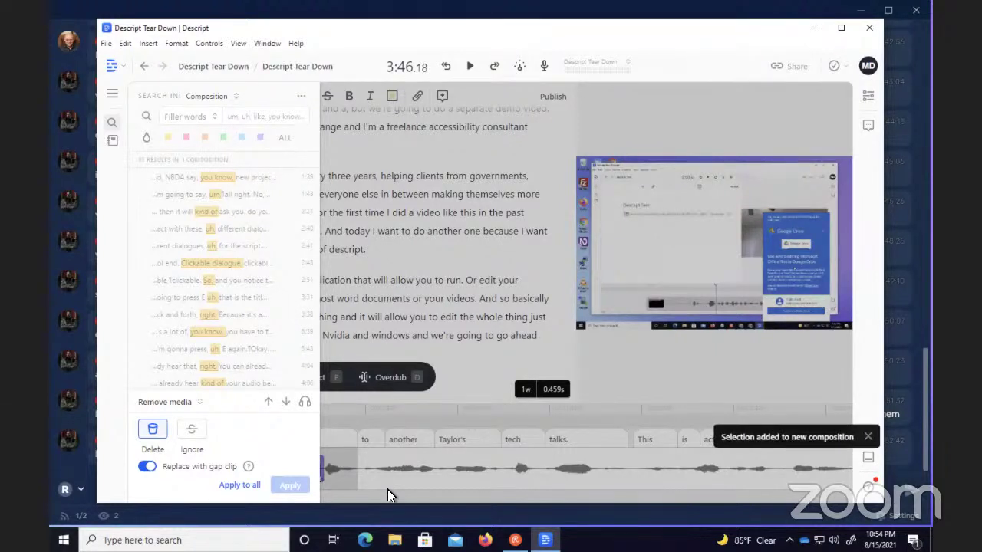
# Turn on Correct Text mode for the transcript
pyautogui.press('alt')
pyautogui.press('Right')
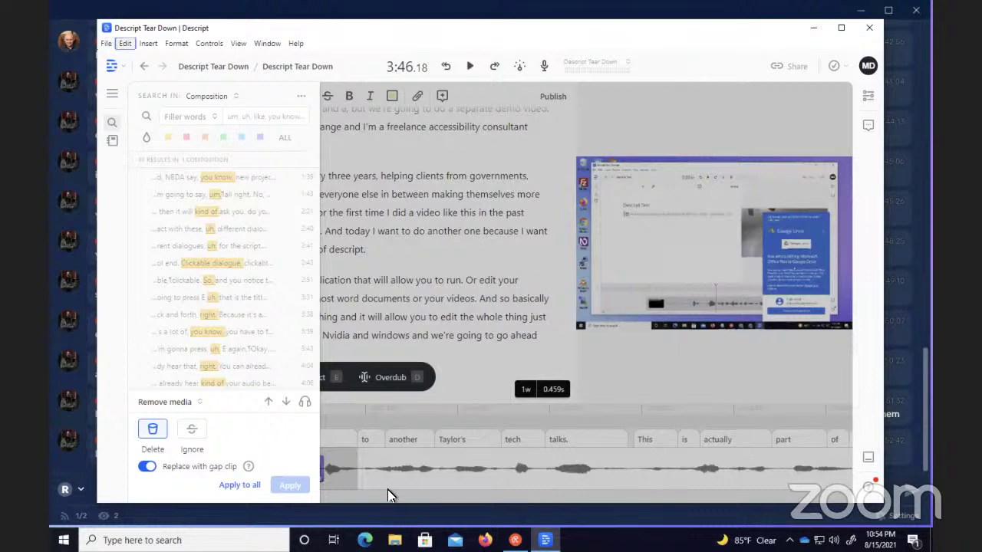
pyautogui.press('Down')
pyautogui.press('Down')
pyautogui.press('Down')
pyautogui.press('Down')
pyautogui.press('Down')
pyautogui.press('Down')
pyautogui.press('Down')
pyautogui.press('Down')
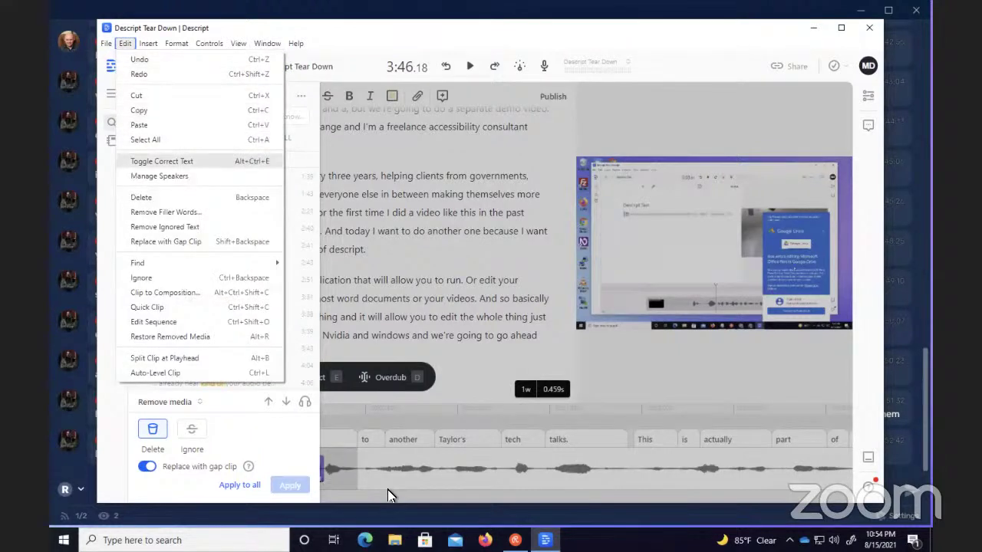
pyautogui.press('Up')
pyautogui.press('Up')
pyautogui.press('Return')
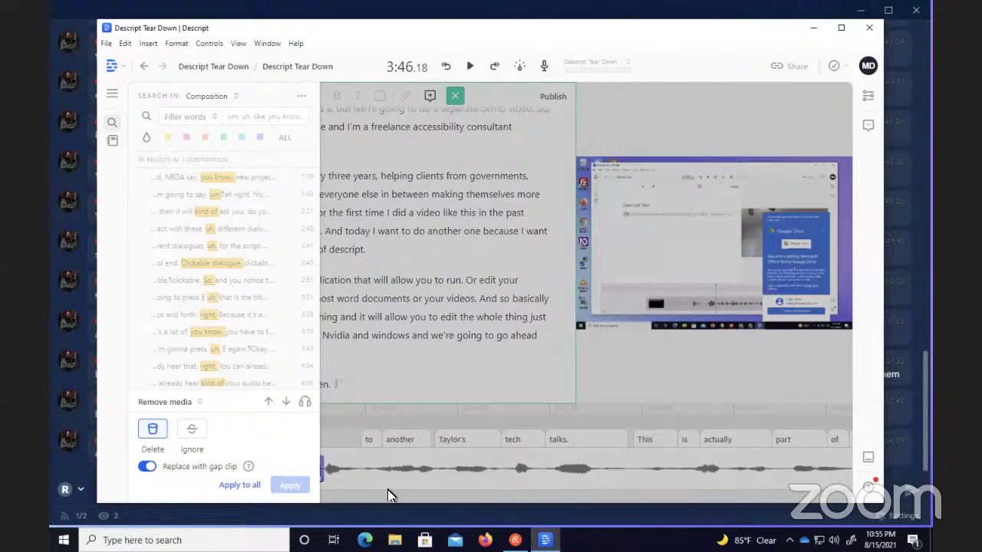
# Play the composition from its start to 0:01.57, try deleting text around "tech talks", and undo the deletion
pyautogui.press('space')
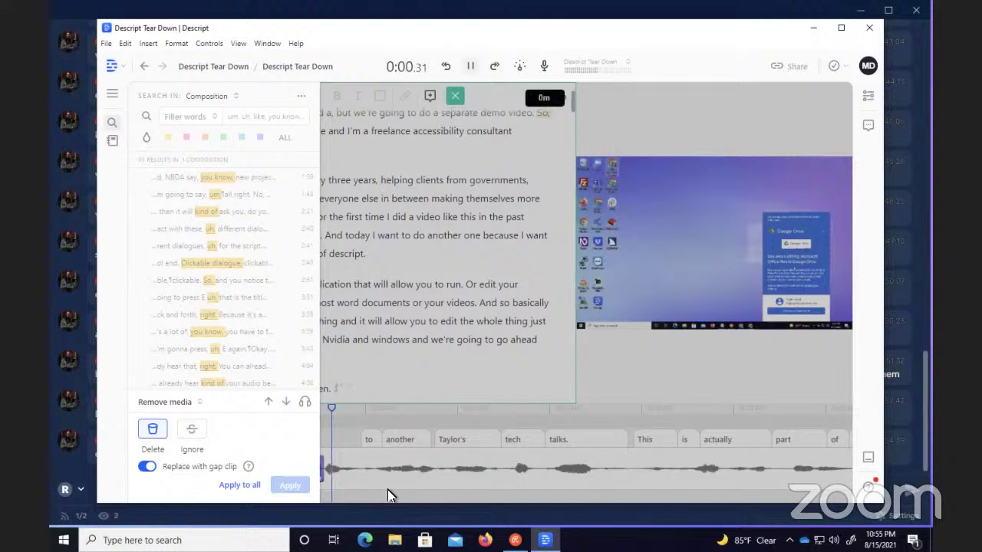
pyautogui.press('space')
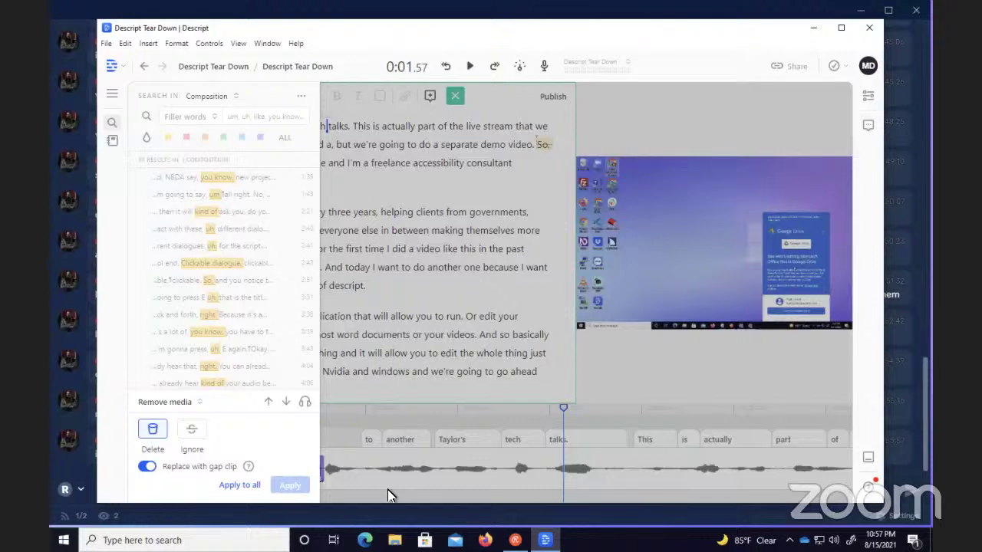
pyautogui.press('Delete')
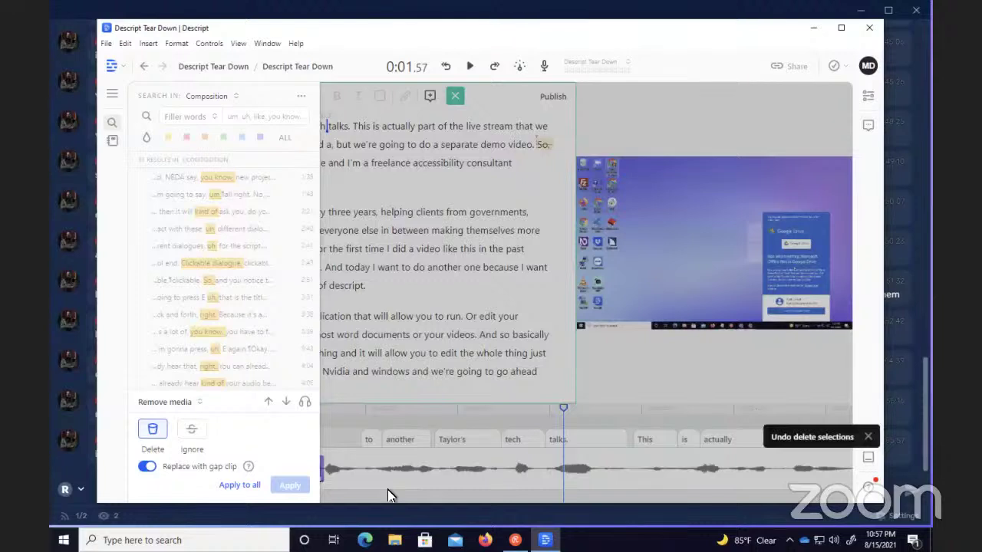
pyautogui.press('Delete')
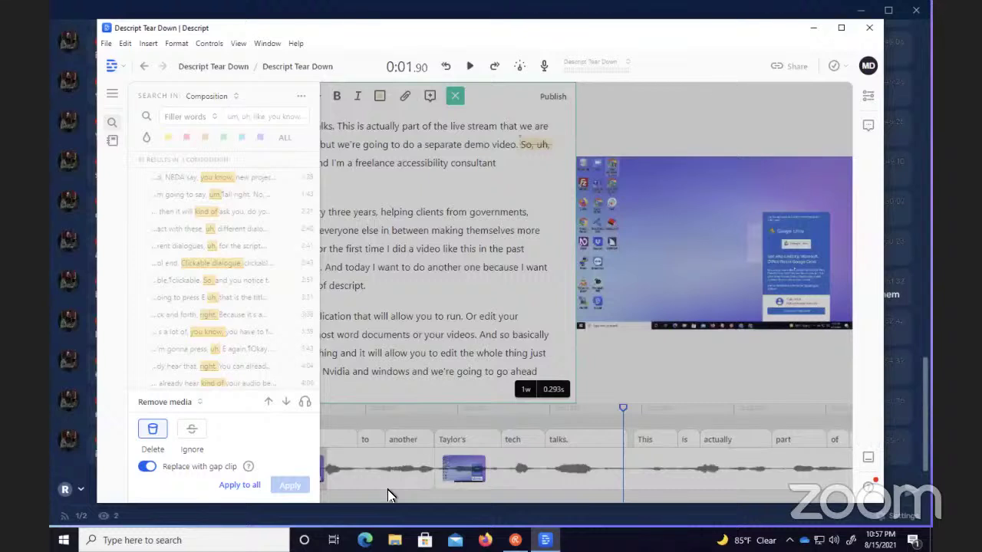
pyautogui.hotkey('ctrl', 'z')
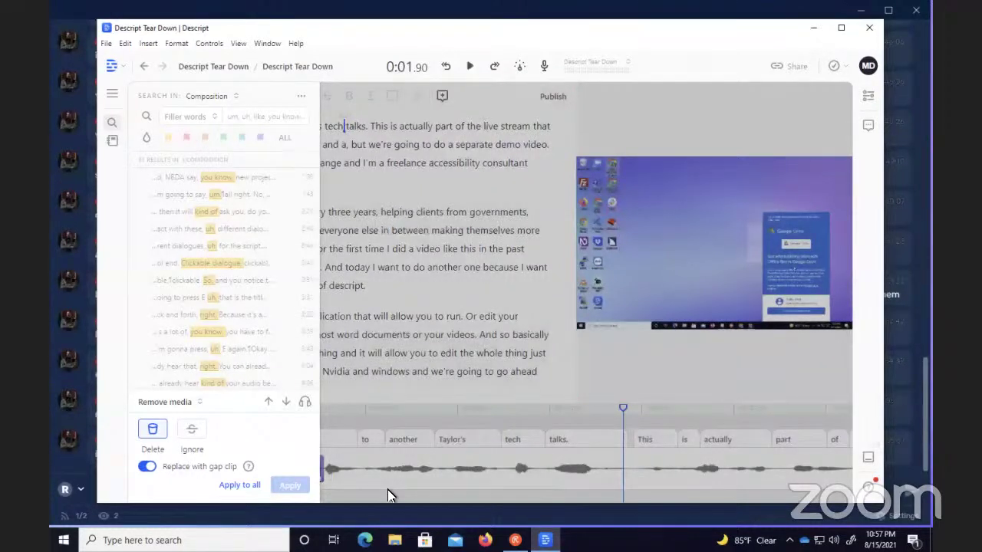
# Delete the passage from "This is actually part of the live stream" up to "My name is", and play the edited opening to 0:03.63
pyautogui.moveTo(387, 494); pyautogui.dragTo(501, 491)
pyautogui.click(387, 495)
pyautogui.hotkey('shift', 'Down')
pyautogui.hotkey('shift', 'Down')
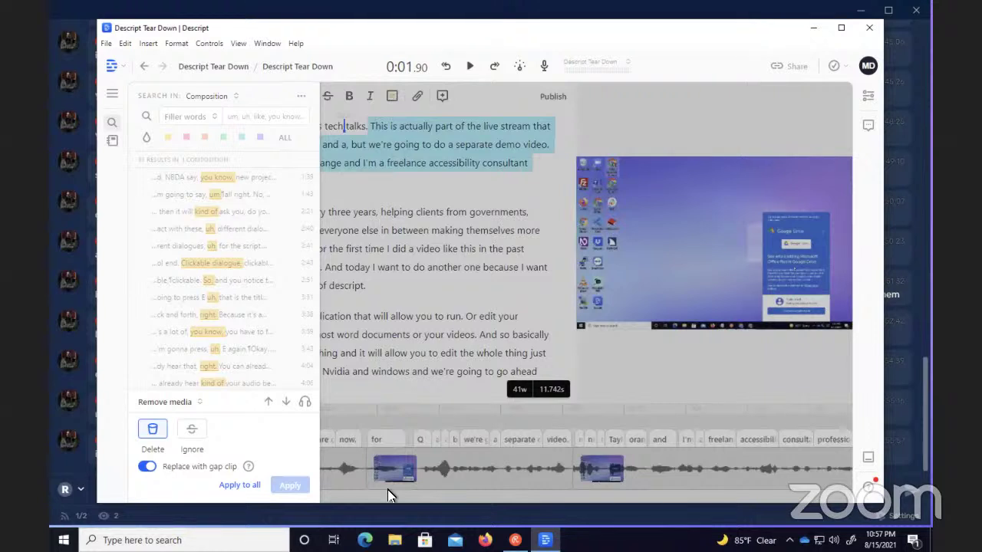
pyautogui.hotkey('shift', 'Up')
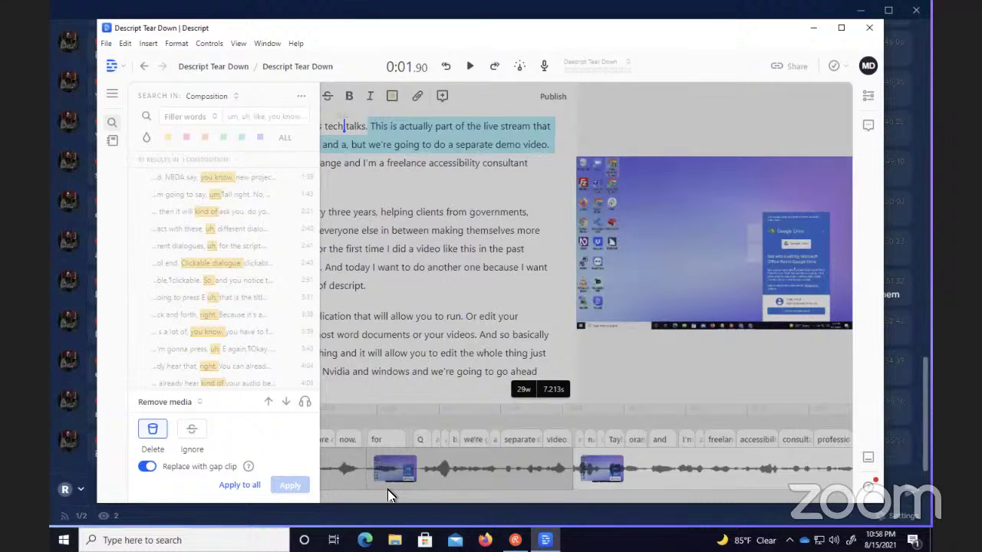
pyautogui.press('BackSpace')
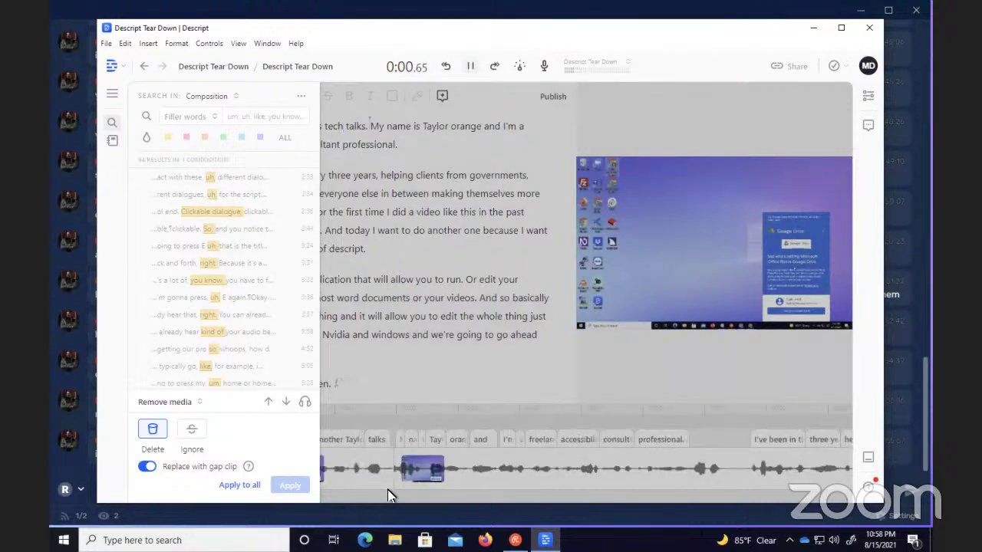
pyautogui.press('space')
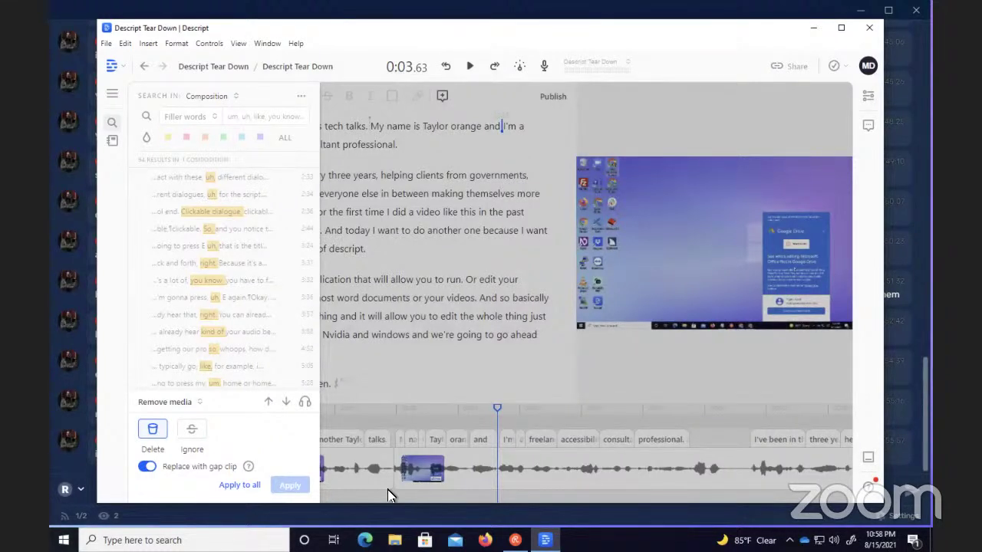
# Play the edited opening from its start and pause it at 0:03.22, just before "and I'm a"
pyautogui.press('space')
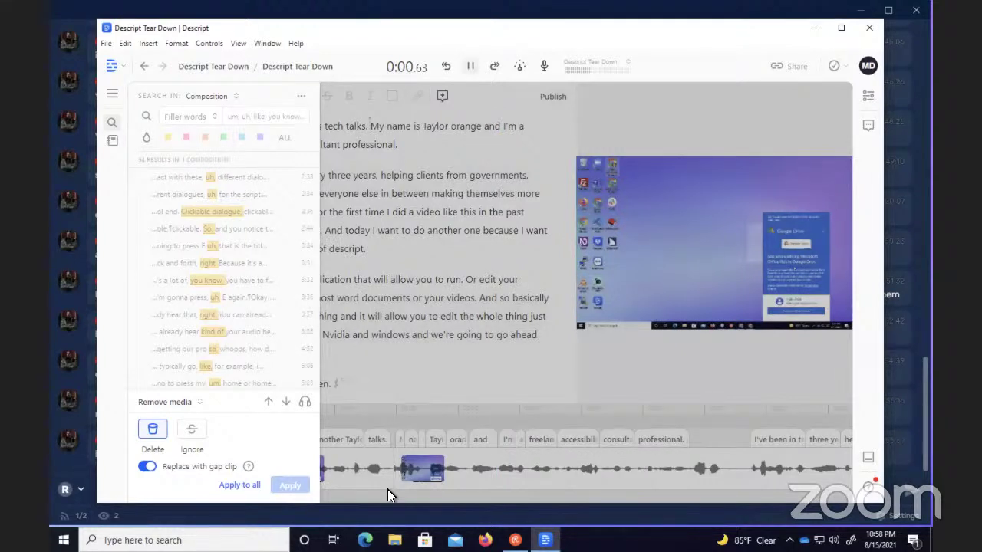
pyautogui.press('space')
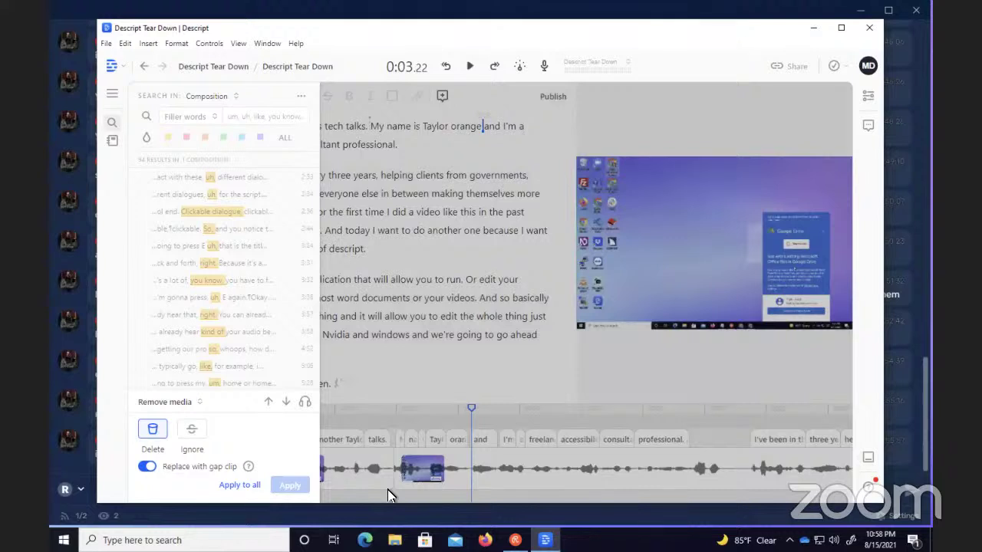
pyautogui.press('End')
pyautogui.click(389, 491)
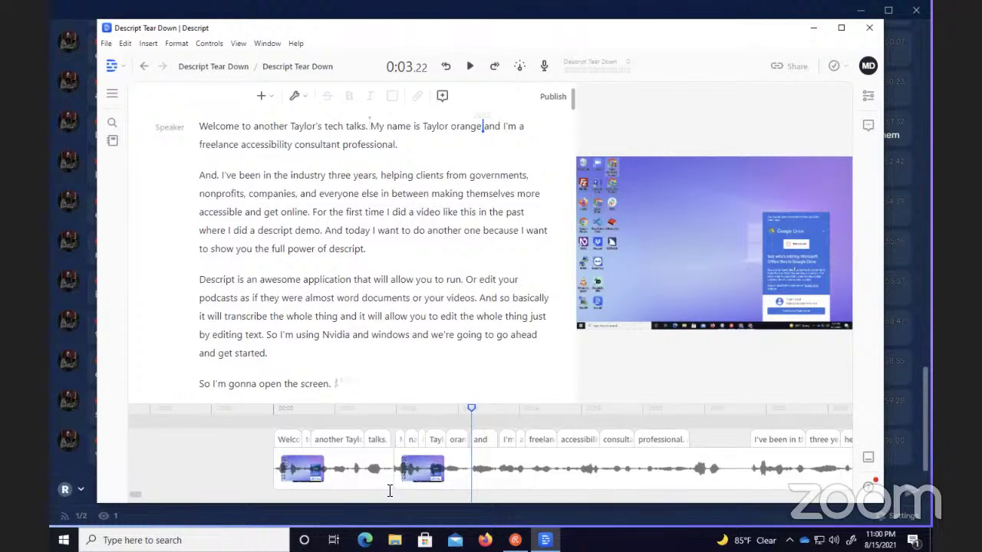
# Select the misheard word "orange" in the introduction, turn on Correct Text mode, and replace it with the speaker's surname
pyautogui.hotkey('ctrl', 'shift', 'Right')
pyautogui.hotkey('ctrl', 'shift', 'Left')
pyautogui.hotkey('ctrl', 'shift', 'Left')
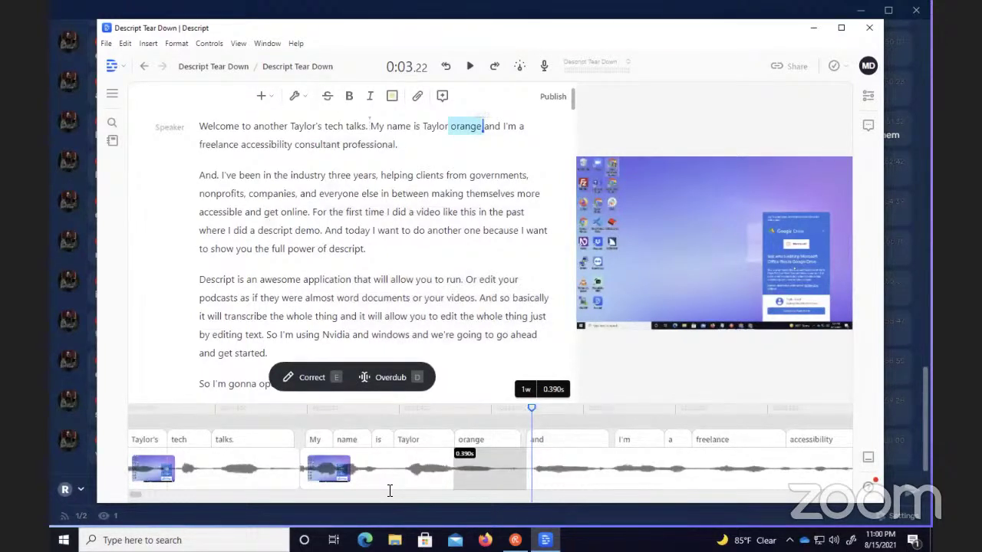
pyautogui.hotkey('ctrl', 'shift', 'Right')
pyautogui.hotkey('ctrl', 'shift', 'Left')
pyautogui.hotkey('ctrl', 'shift', 'Left')
pyautogui.hotkey('ctrl', 'shift', 'Right')
pyautogui.press('alt')
pyautogui.press('Right')
pyautogui.press('Down')
pyautogui.press('Down')
pyautogui.press('Down')
pyautogui.press('Down')
pyautogui.press('Down')
pyautogui.press('Down')
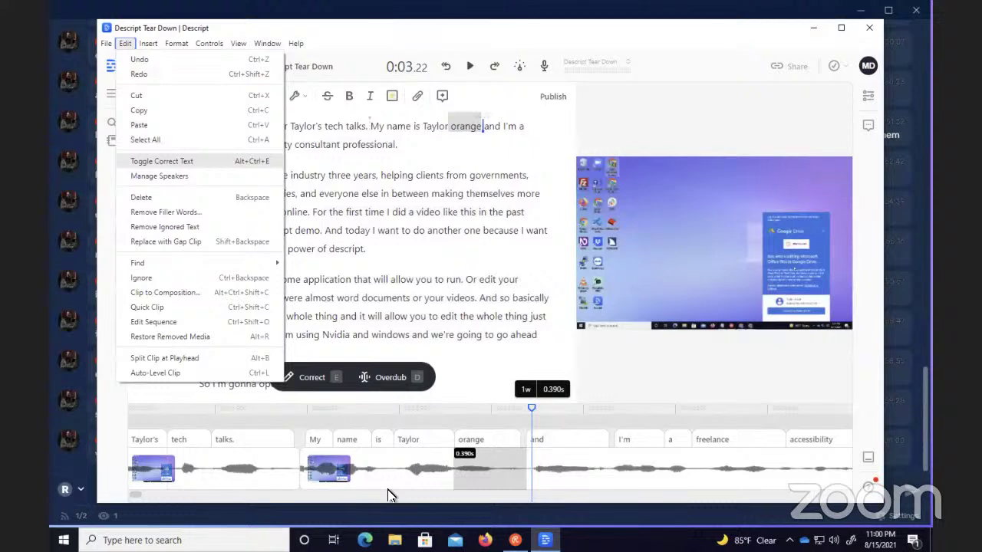
pyautogui.press('Return')
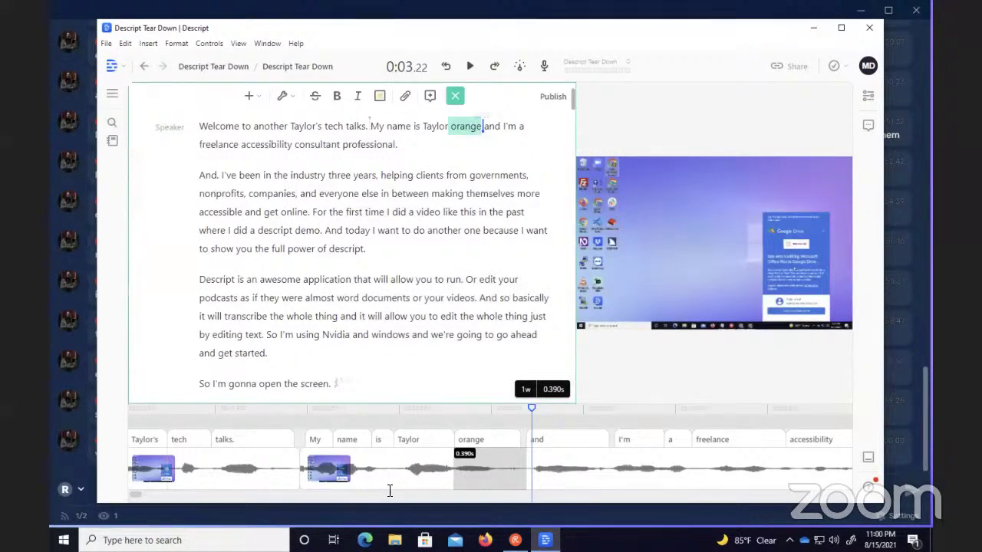
pyautogui.write('Arndt')
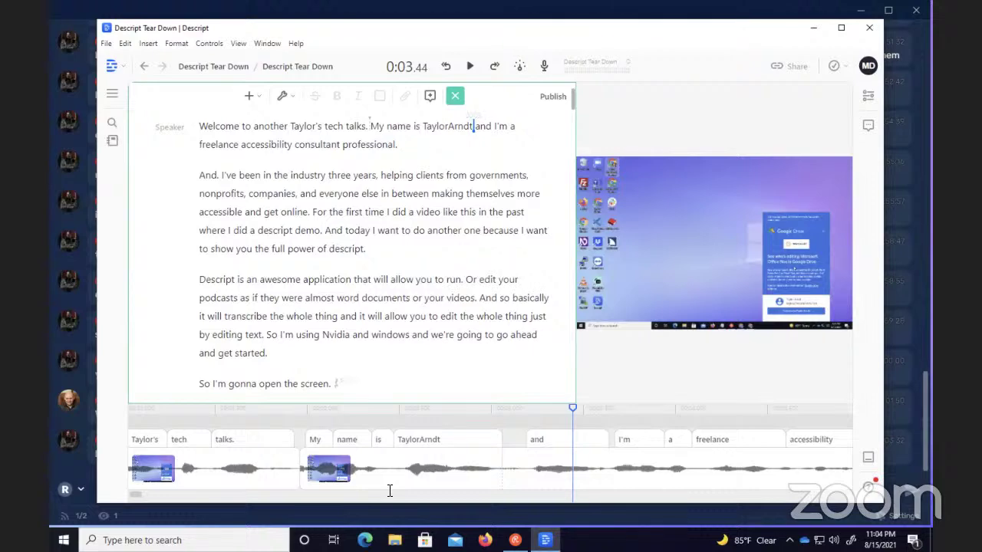
# Leave the remote session for the Mac desktop, turn on VoiceOver, and choose Messages among the open applications
pyautogui.hotkey('ctrl', 'Left')
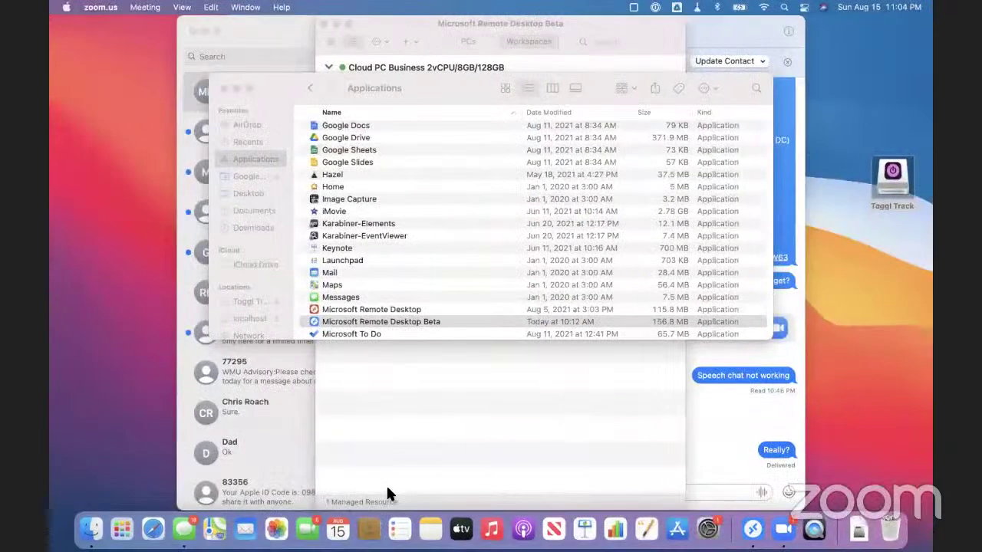
pyautogui.press('super+F5')
pyautogui.press('super+Tab')
pyautogui.press('super+Tab')
pyautogui.press('super+Tab')
pyautogui.press('super+Tab')
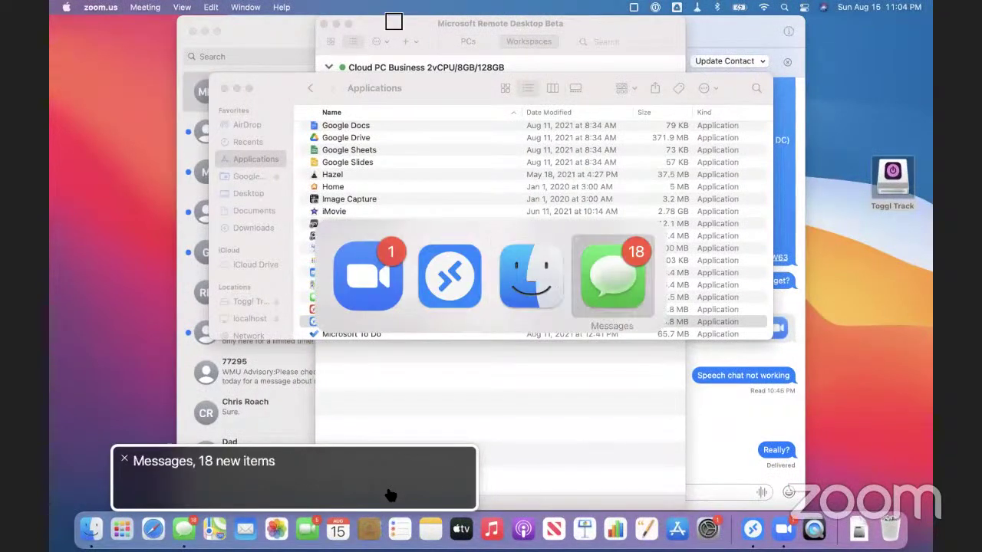